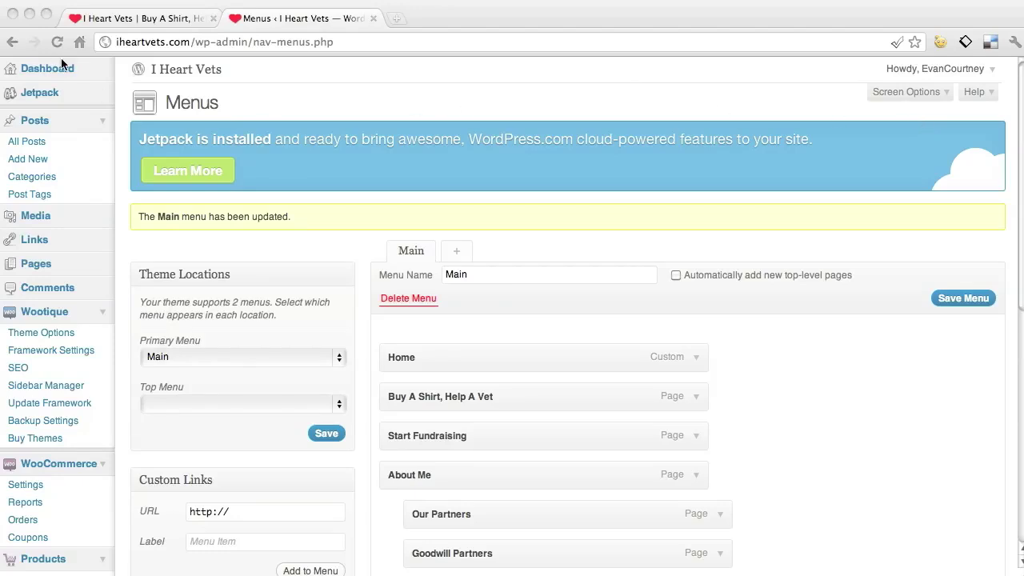
# Load the WordPress dashboard and the live site's homepage, and open the General Settings of the Wootique theme options
pyautogui.click(44, 70)
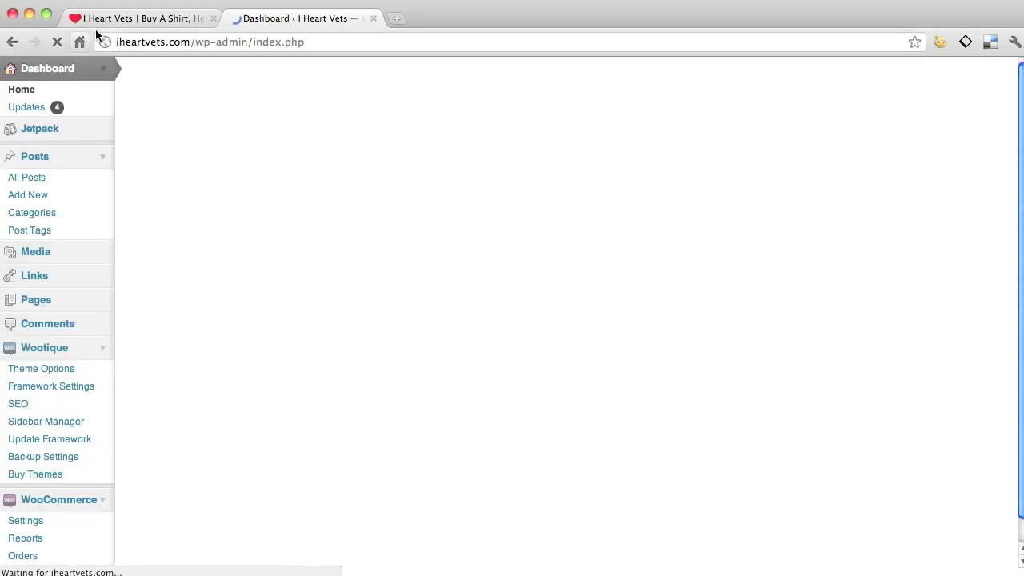
pyautogui.click(102, 20)
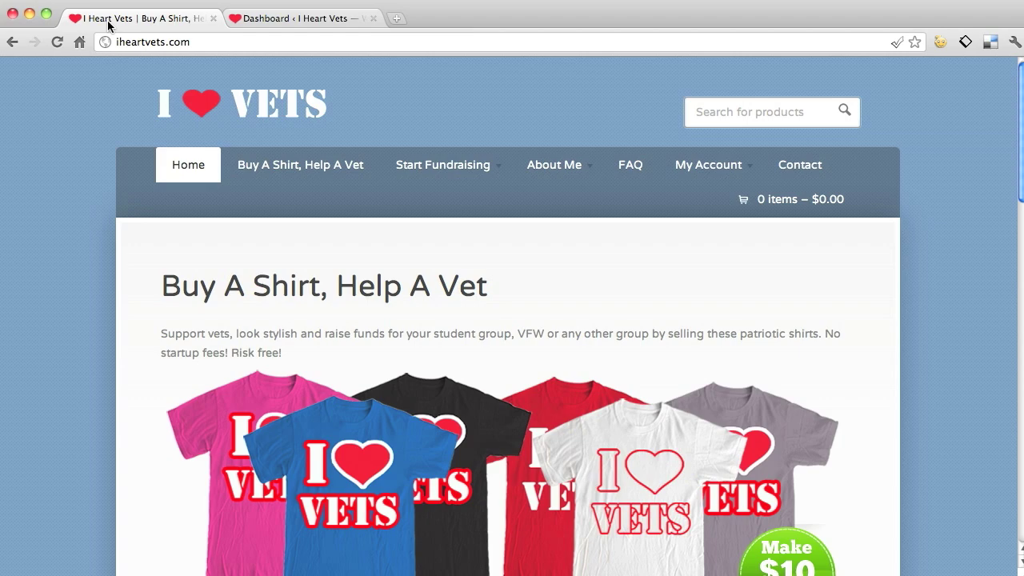
pyautogui.click(175, 91)
pyautogui.click(312, 17)
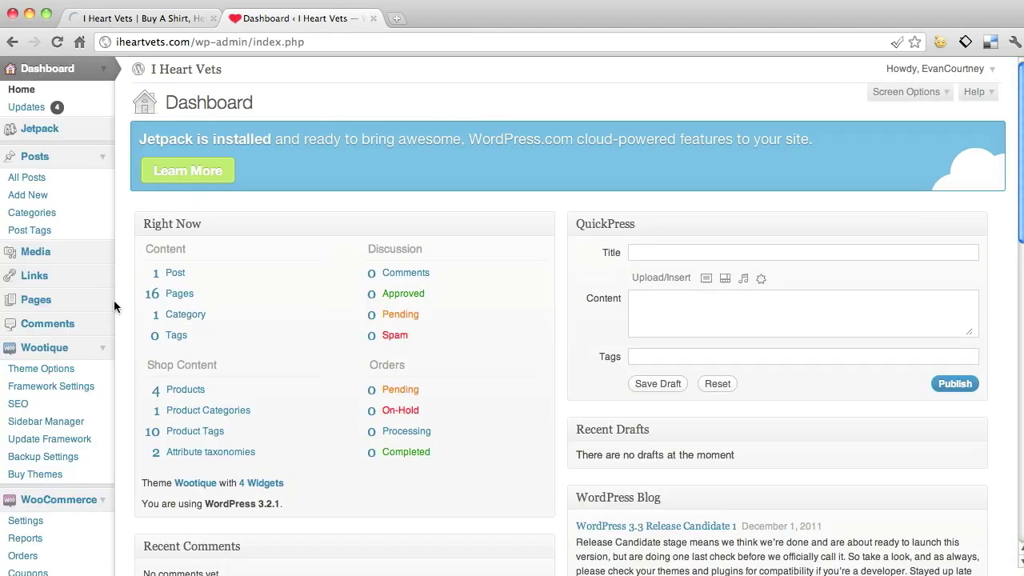
pyautogui.click(40, 368)
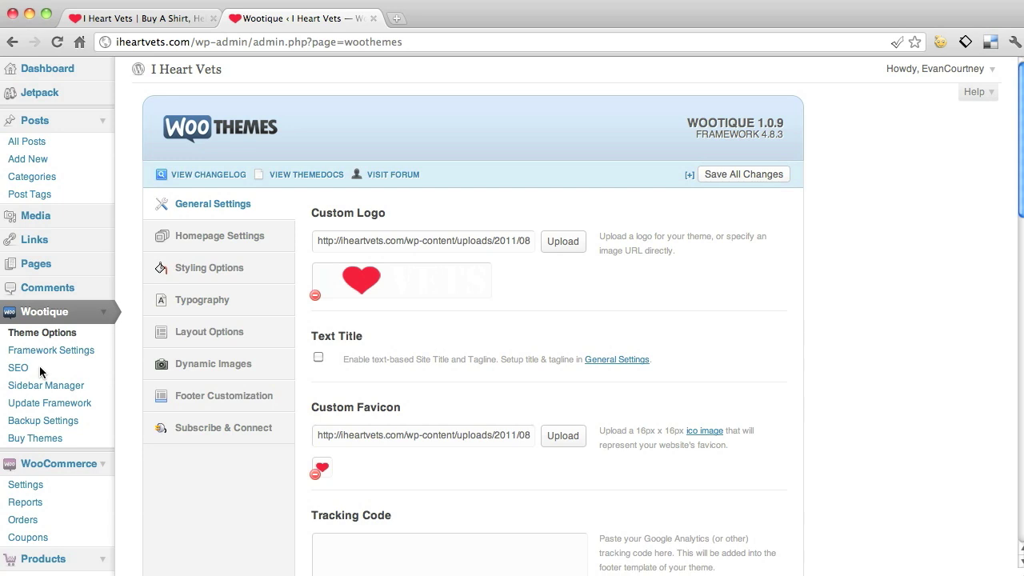
pyautogui.click(193, 205)
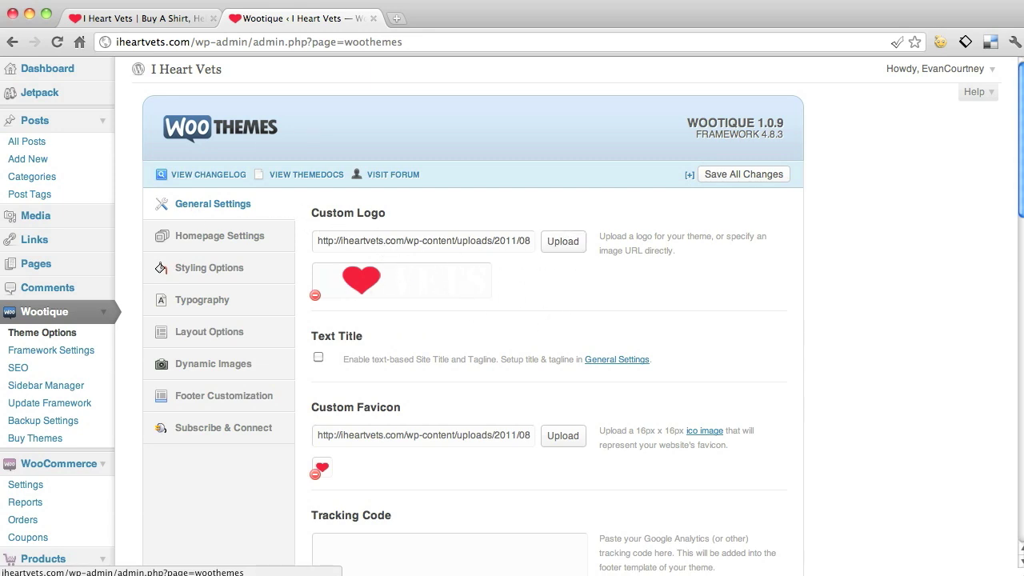
# Compare the logo and favicon on the live site with the theme's Custom Logo and Custom Favicon settings
pyautogui.click(171, 18)
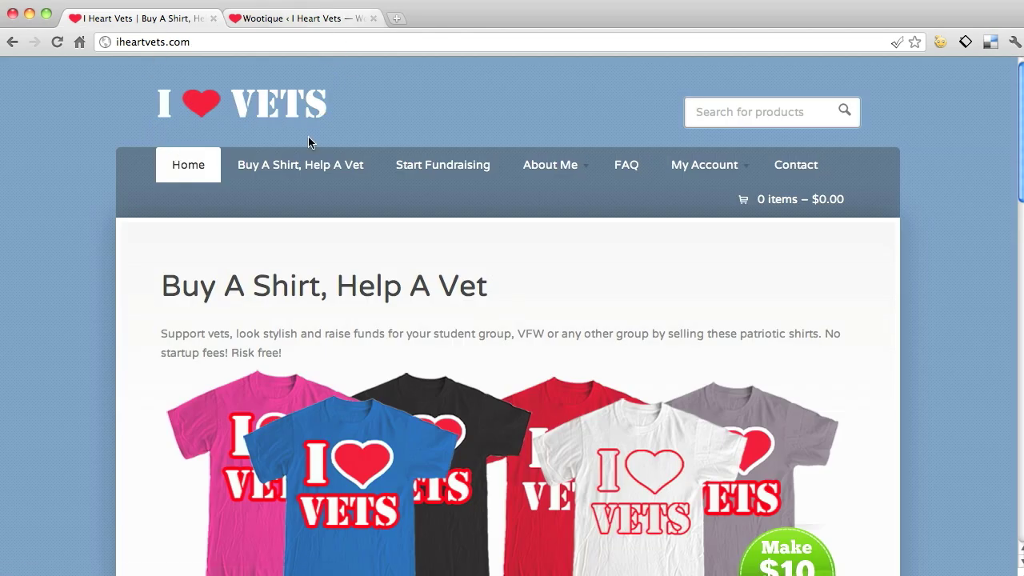
pyautogui.click(331, 19)
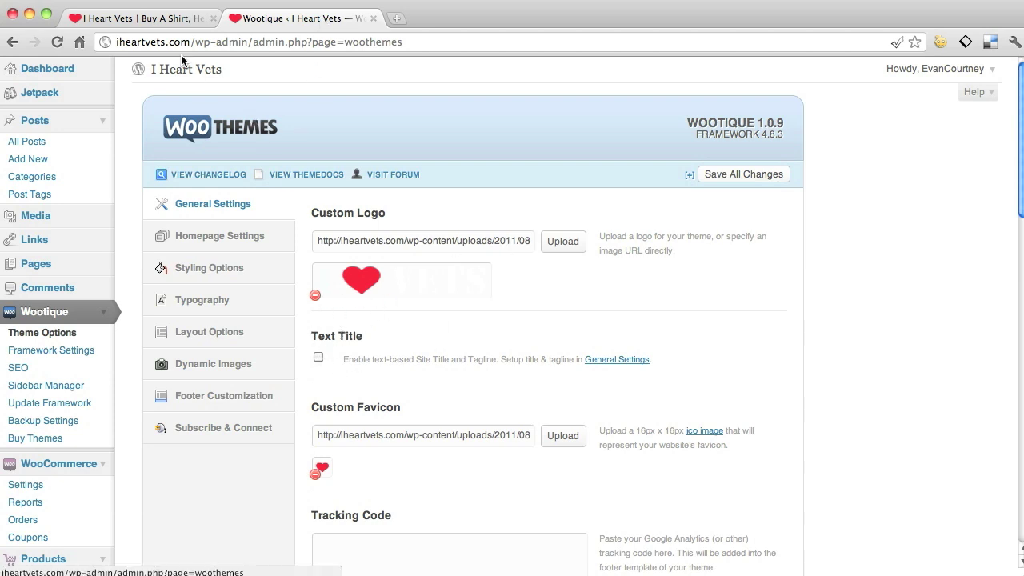
pyautogui.click(163, 24)
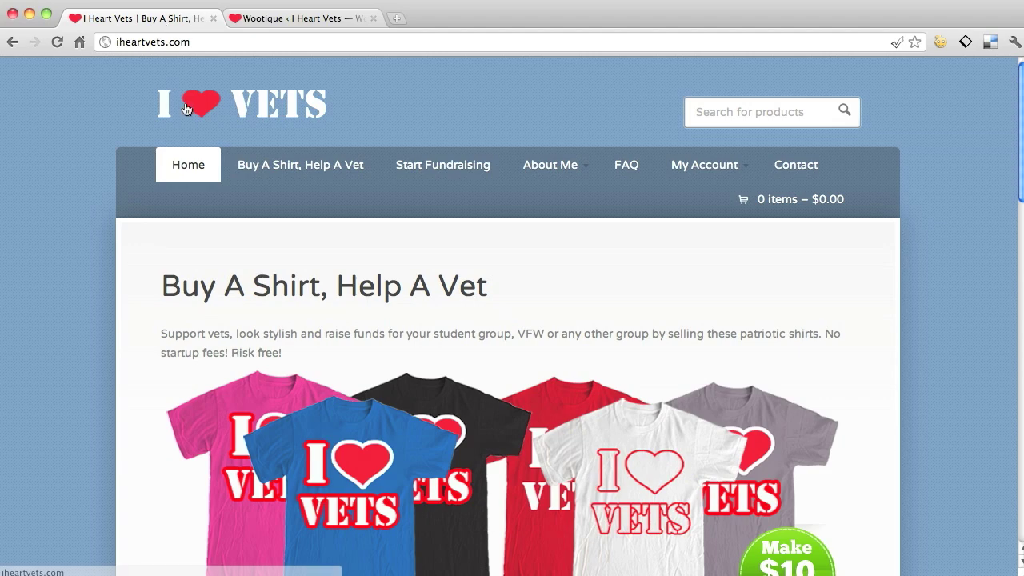
pyautogui.click(295, 18)
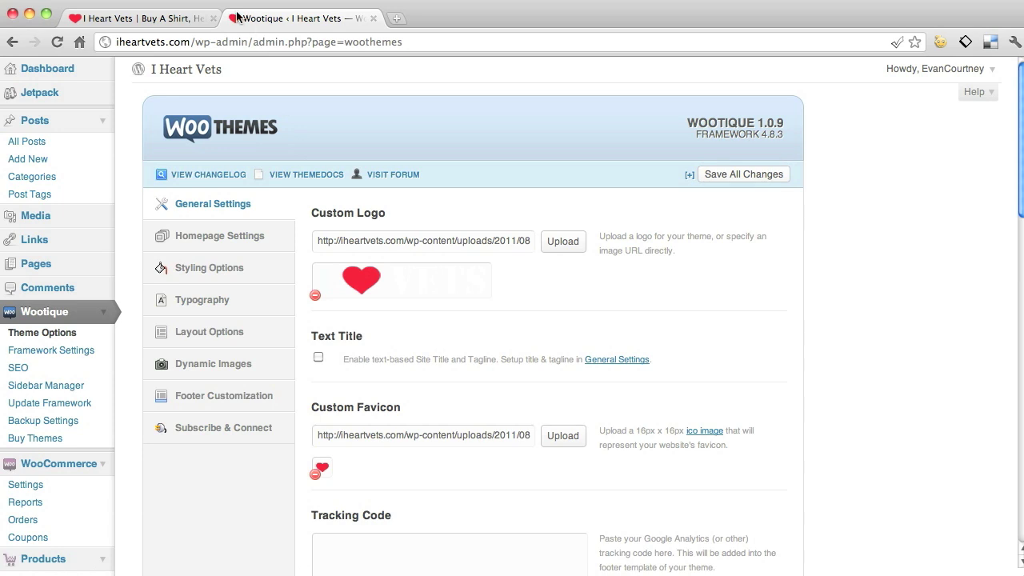
# Review the Tracking Code, RSS URL, E-Mail Subscription URL and Contact Form E-Mail options in the general settings
pyautogui.scroll(-5, 584, 359)
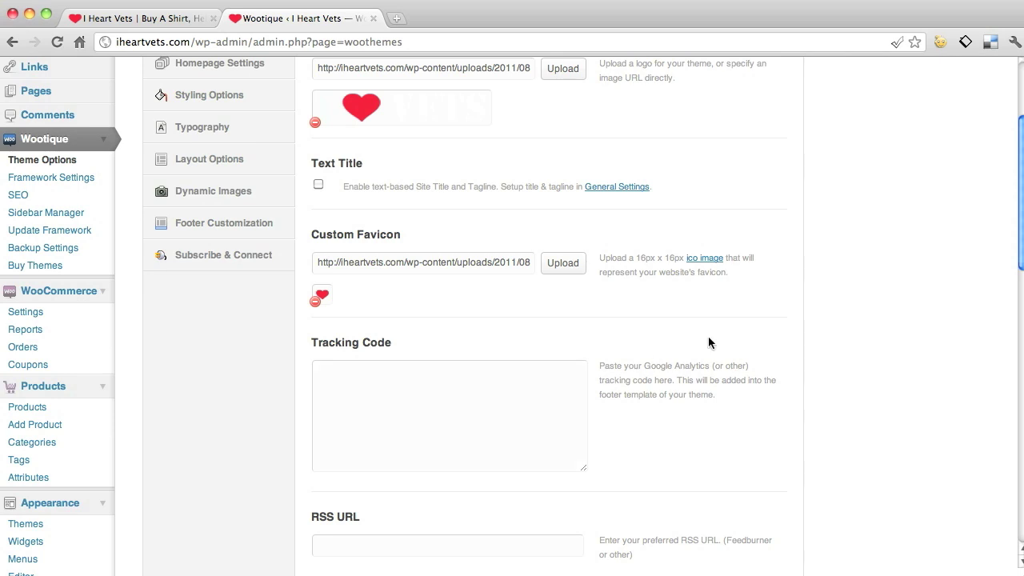
pyautogui.scroll(-7, 708, 336)
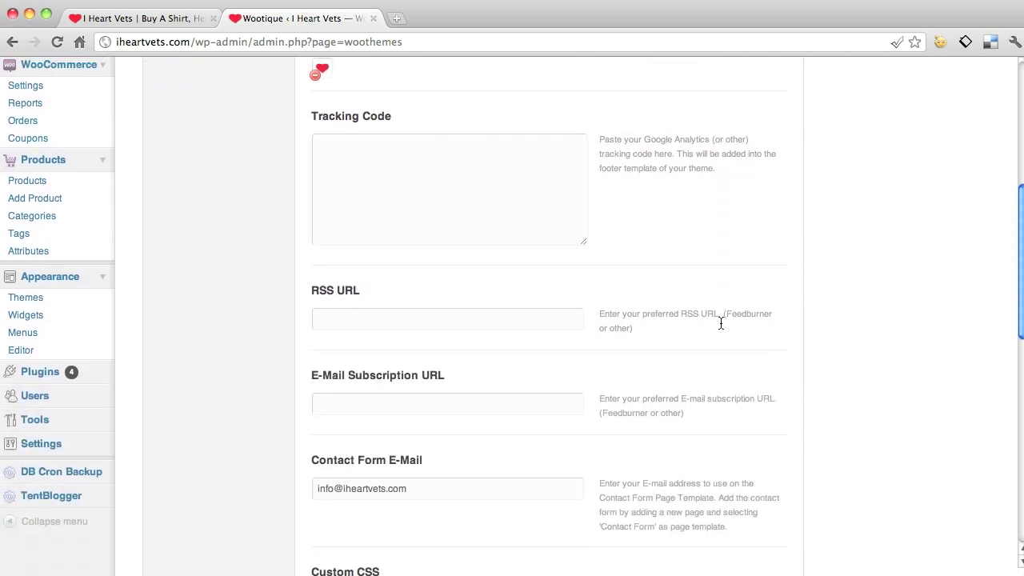
pyautogui.scroll(-1, 720, 324)
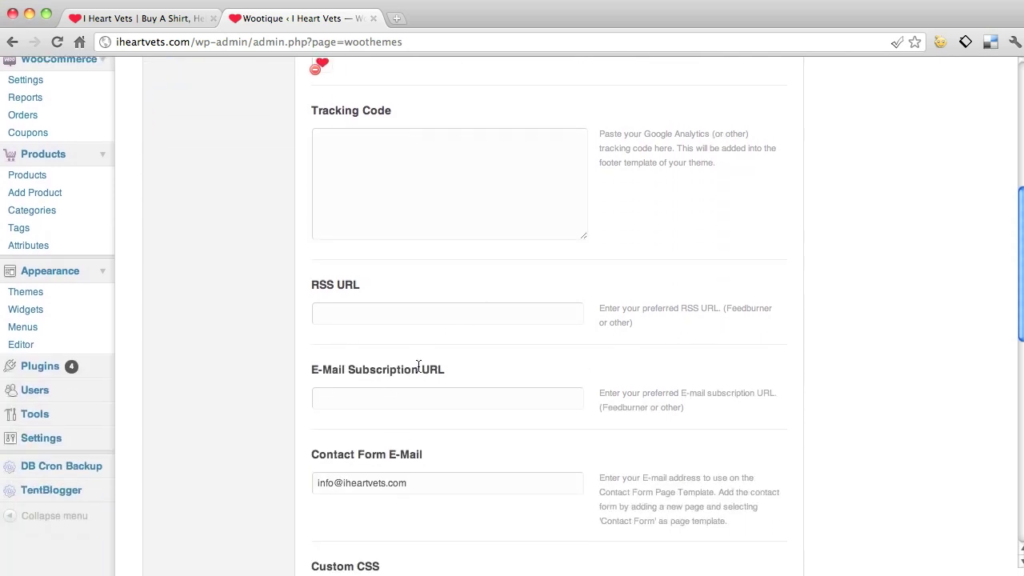
pyautogui.scroll(-7, 496, 295)
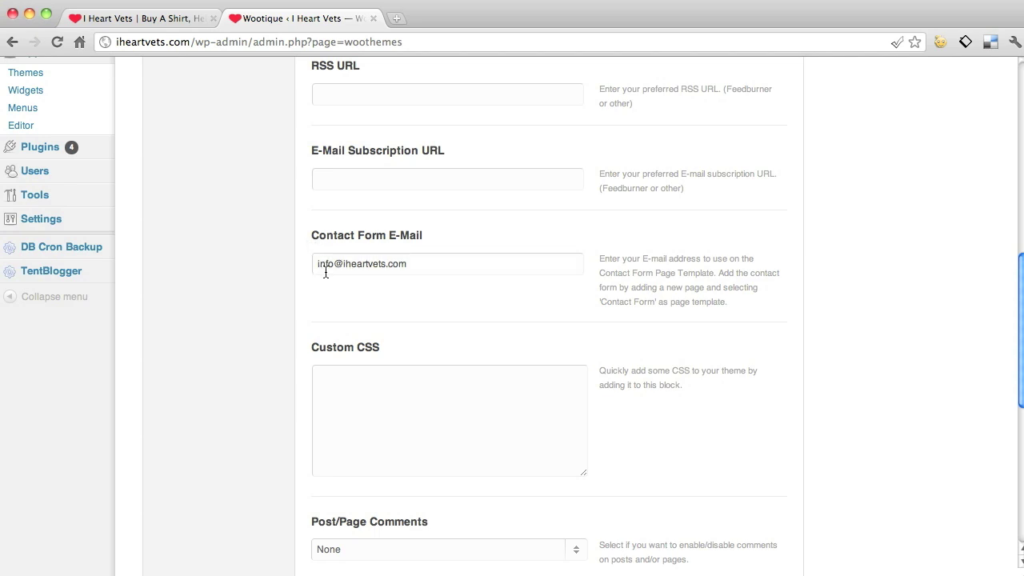
# Inspect the form on the live Contact page and return to the Contact Form E-Mail setting
pyautogui.click(160, 18)
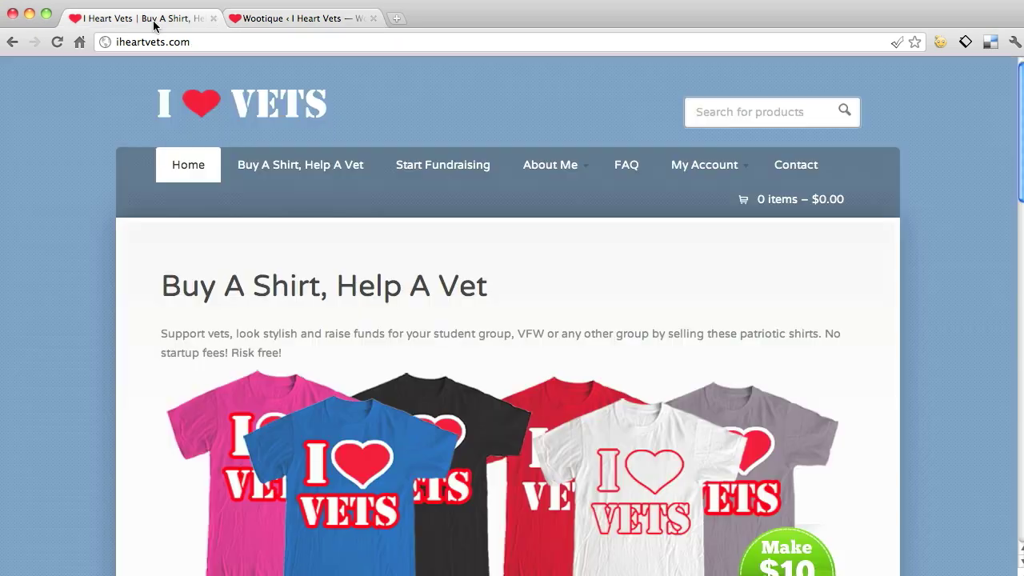
pyautogui.click(808, 163)
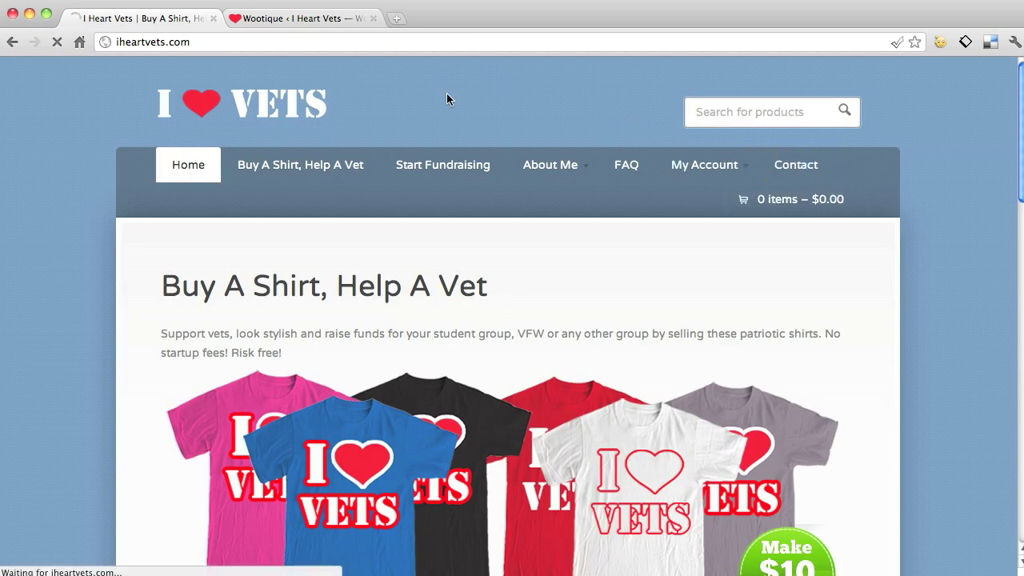
pyautogui.scroll(-8, 222, 343)
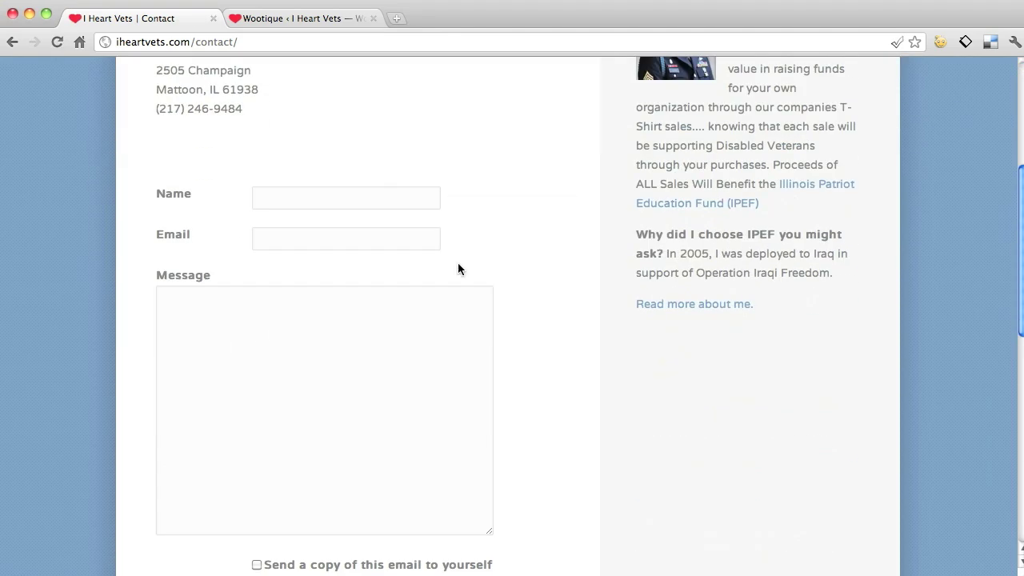
pyautogui.scroll(-4, 393, 494)
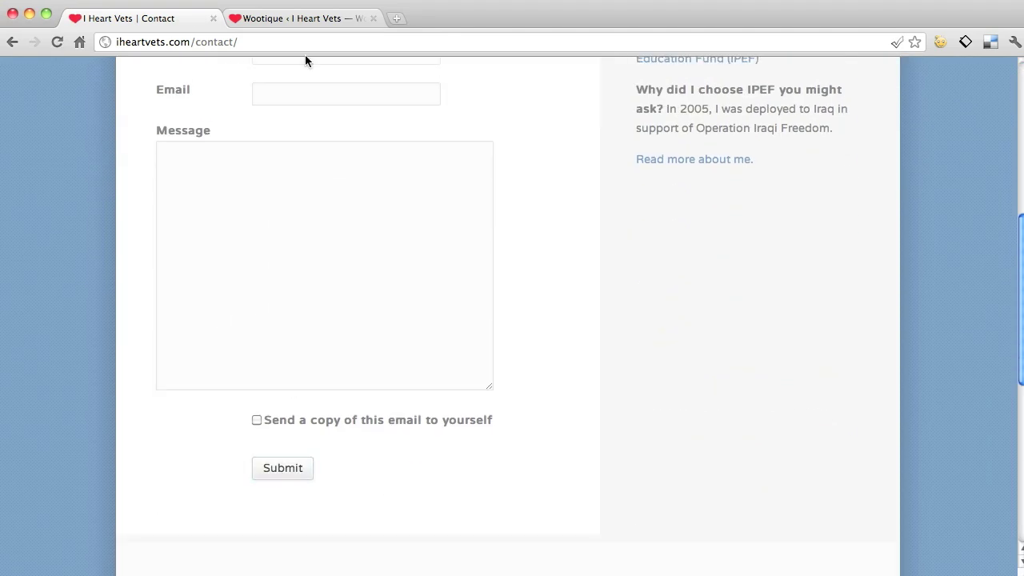
pyautogui.click(289, 17)
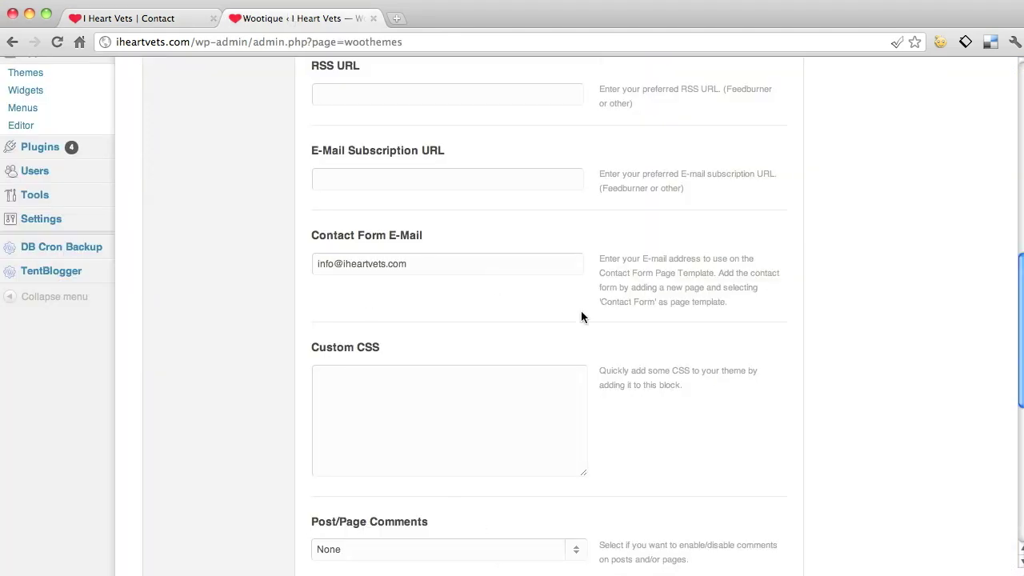
# Review the remaining general options from Custom CSS through Pagination Style and save all theme changes
pyautogui.scroll(-3, 604, 328)
pyautogui.scroll(-5, 640, 360)
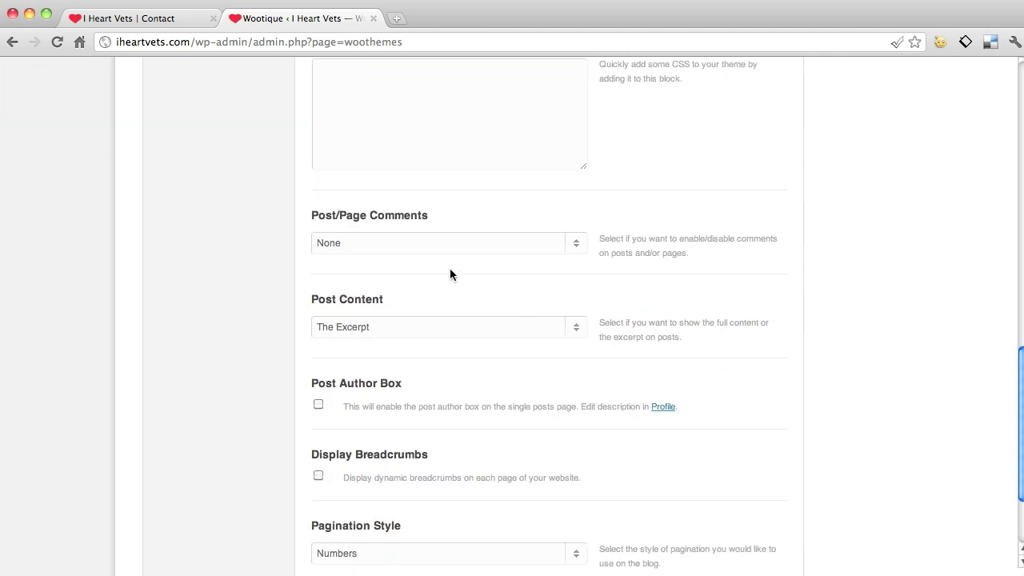
pyautogui.scroll(-2, 662, 518)
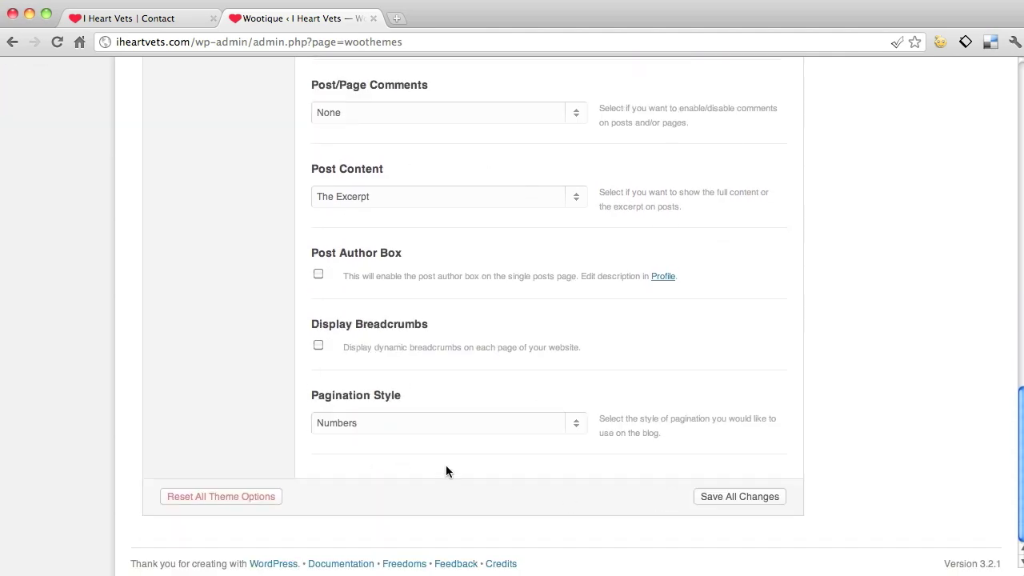
pyautogui.click(740, 497)
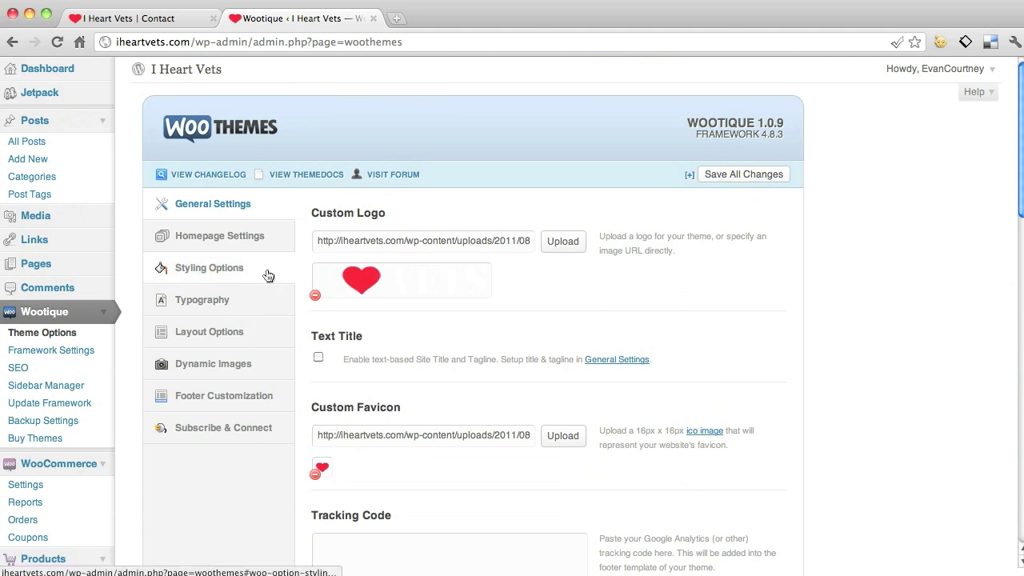
# Open the theme's Homepage Settings and return the live site from its Contact page to Home
pyautogui.click(228, 242)
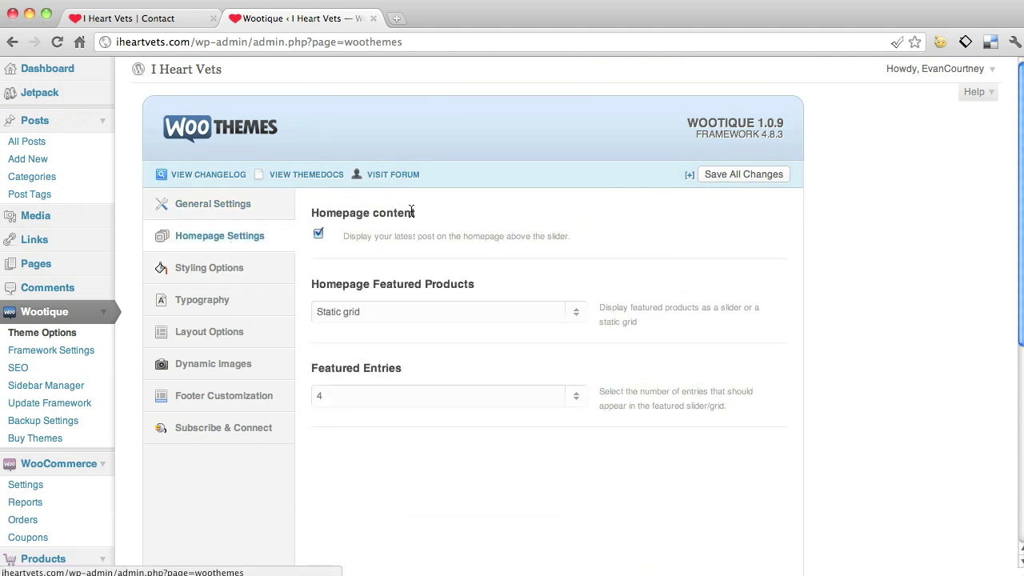
pyautogui.click(191, 18)
pyautogui.scroll(5, 180, 166)
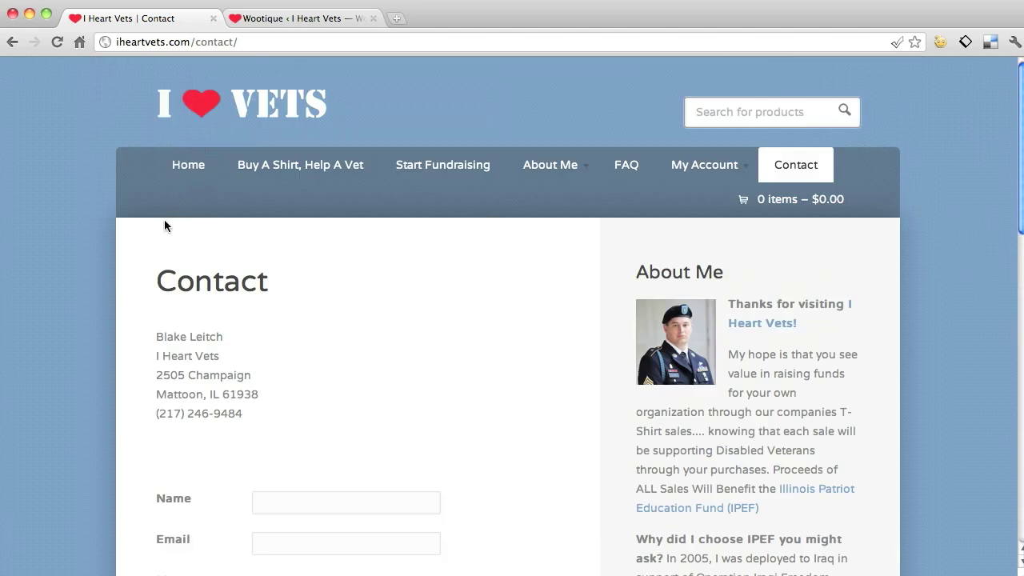
pyautogui.click(189, 174)
pyautogui.click(318, 19)
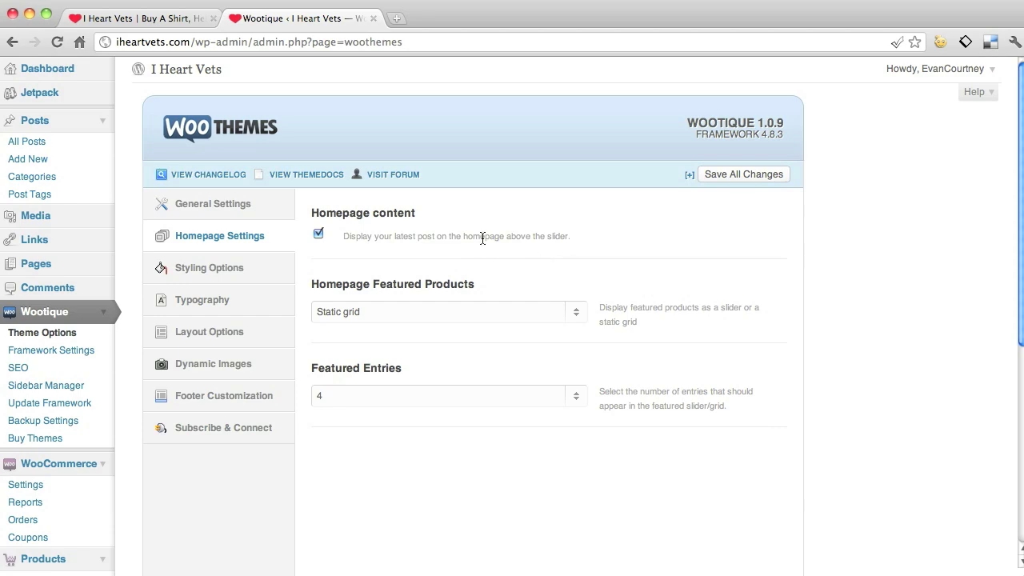
# Compare the Homepage content option with the post shown at the head of the live homepage
pyautogui.click(182, 19)
pyautogui.scroll(-5, 247, 227)
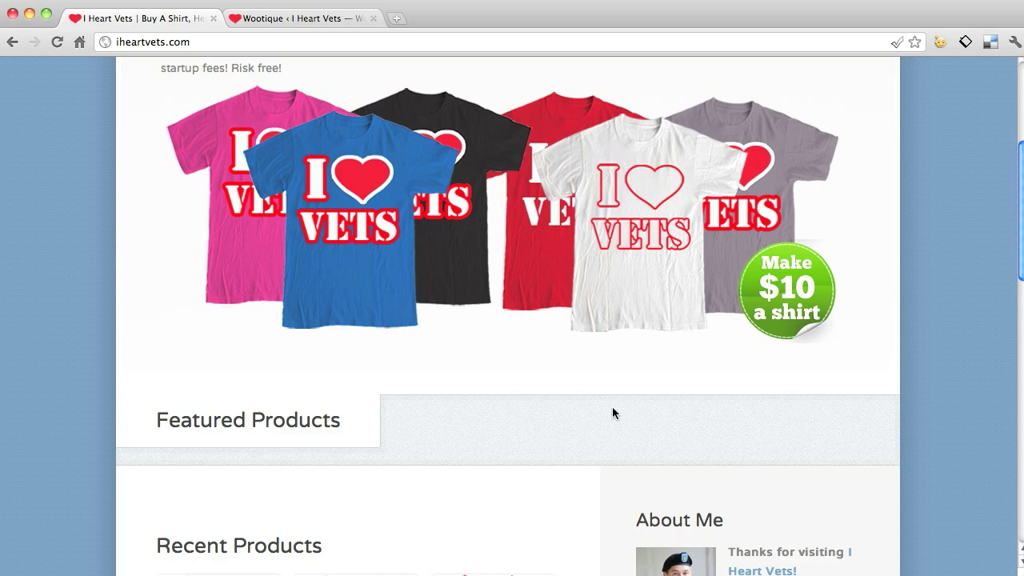
pyautogui.scroll(3, 605, 407)
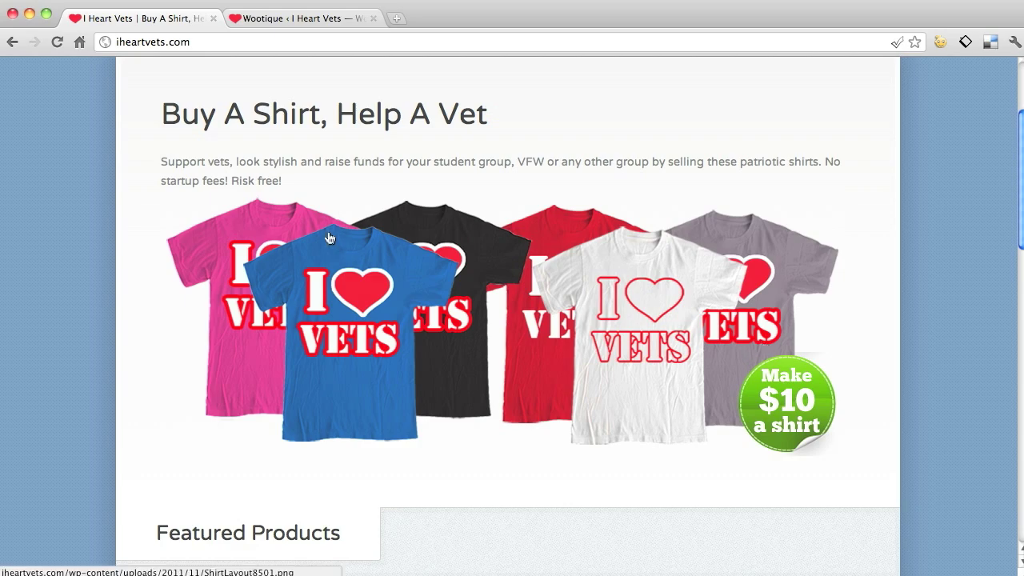
pyautogui.click(320, 20)
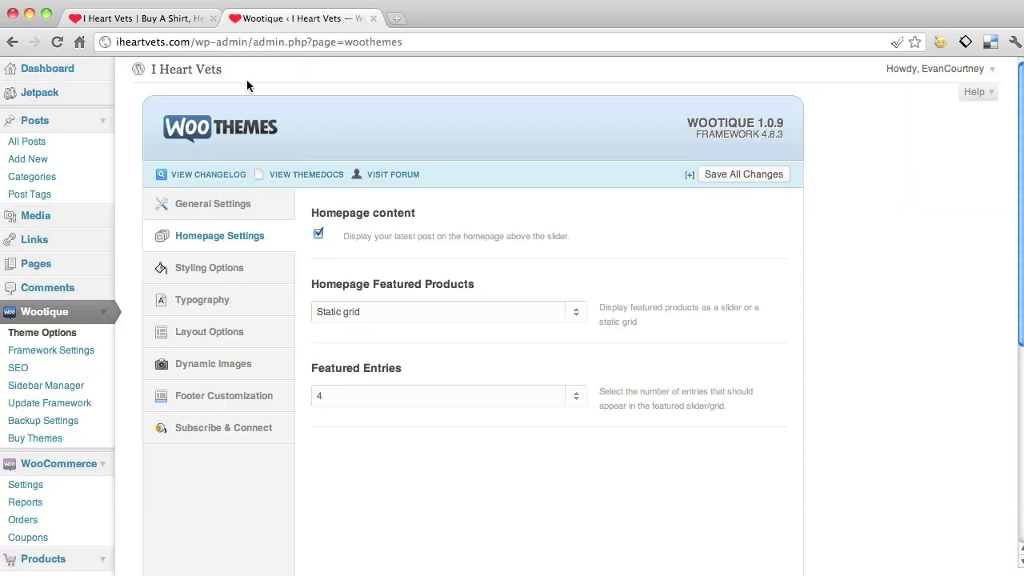
pyautogui.click(166, 23)
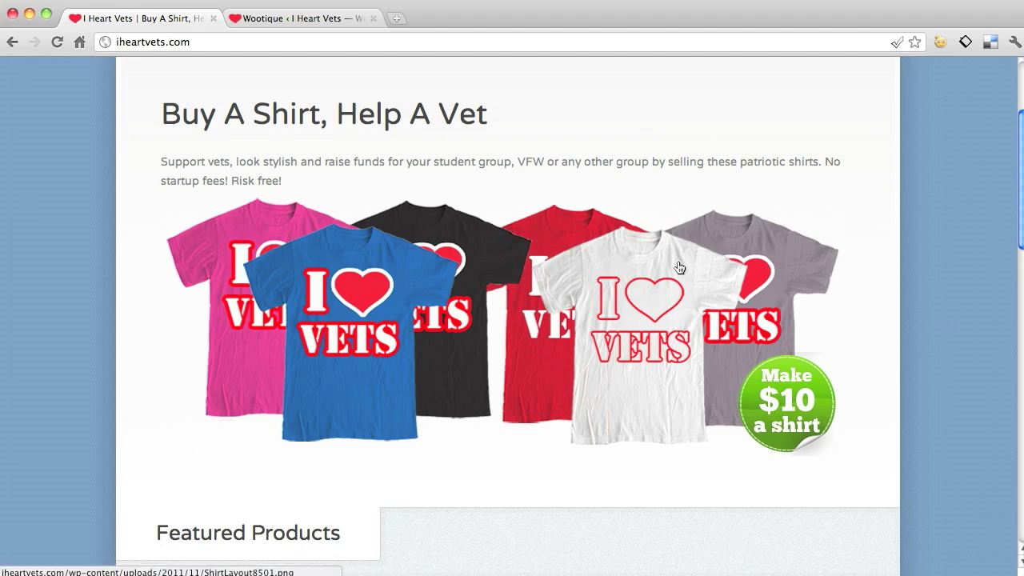
pyautogui.scroll(3, 507, 322)
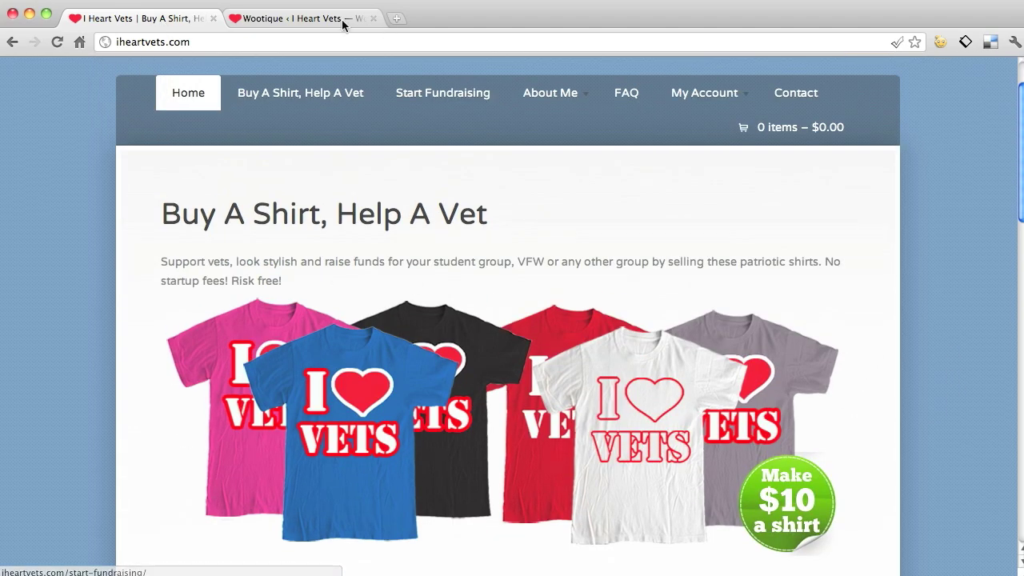
pyautogui.click(310, 20)
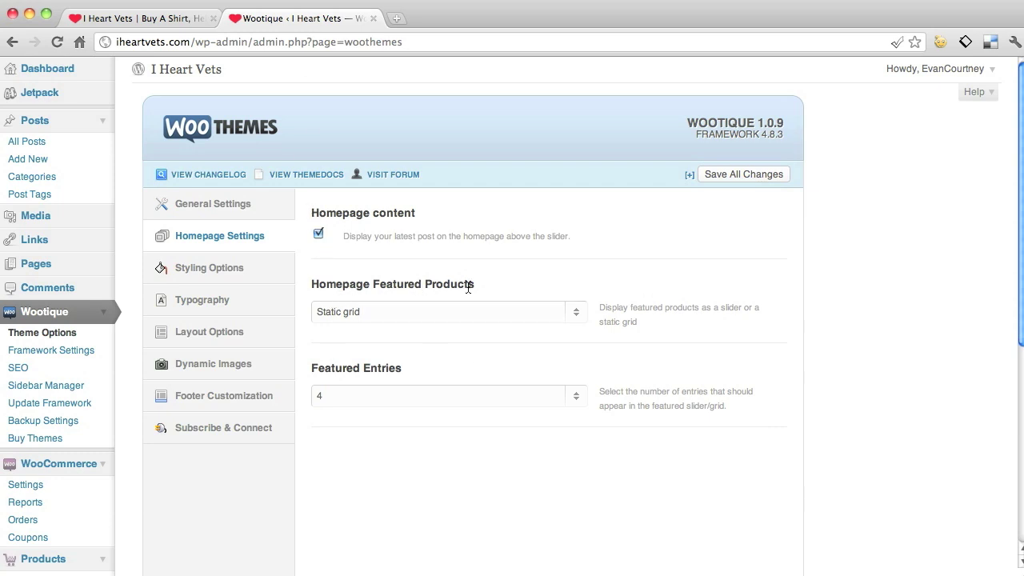
# View the display choices for Homepage Featured Products and inspect the Featured Products section on the live homepage
pyautogui.click(518, 313)
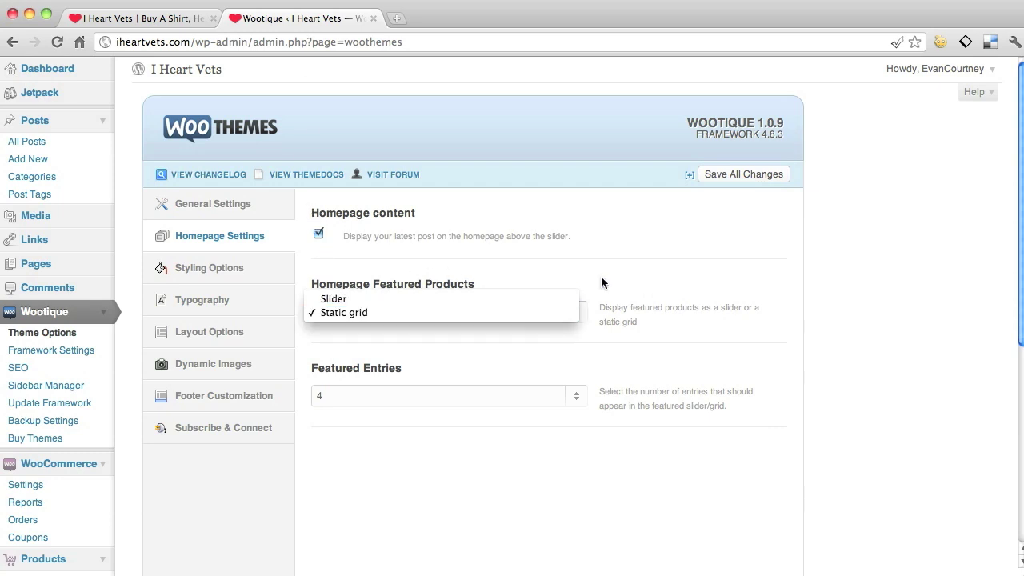
pyautogui.click(601, 282)
pyautogui.click(160, 18)
pyautogui.scroll(-10, 360, 304)
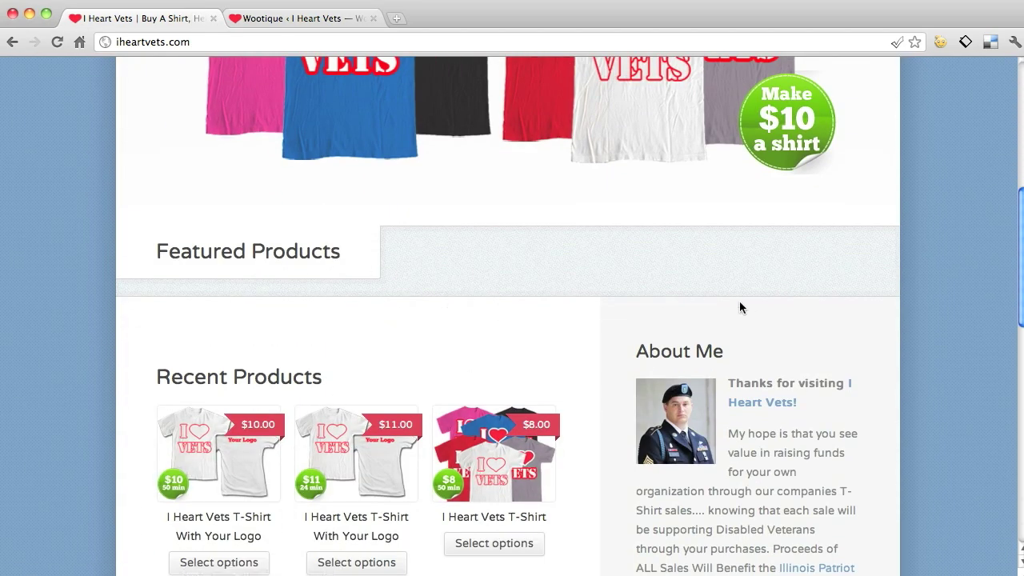
pyautogui.click(288, 19)
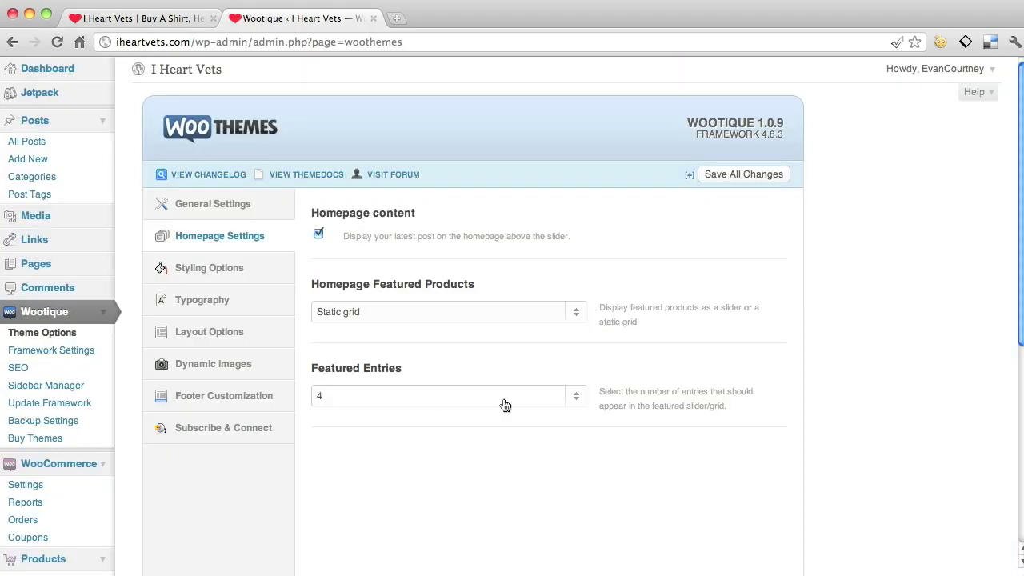
# View the available Featured Entries numbers, keep 4, and save all changes to the homepage settings
pyautogui.click(407, 402)
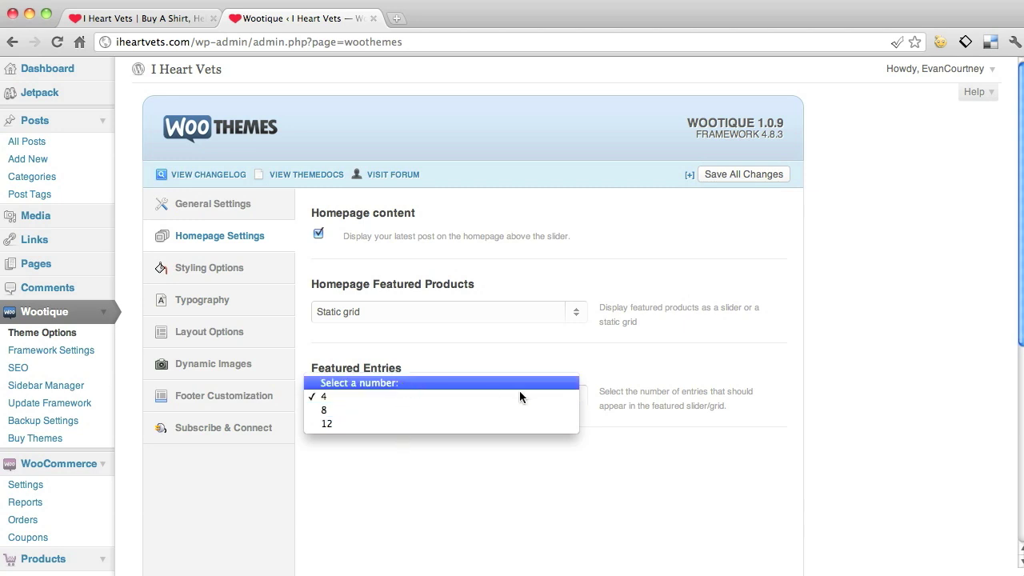
pyautogui.click(664, 368)
pyautogui.click(764, 181)
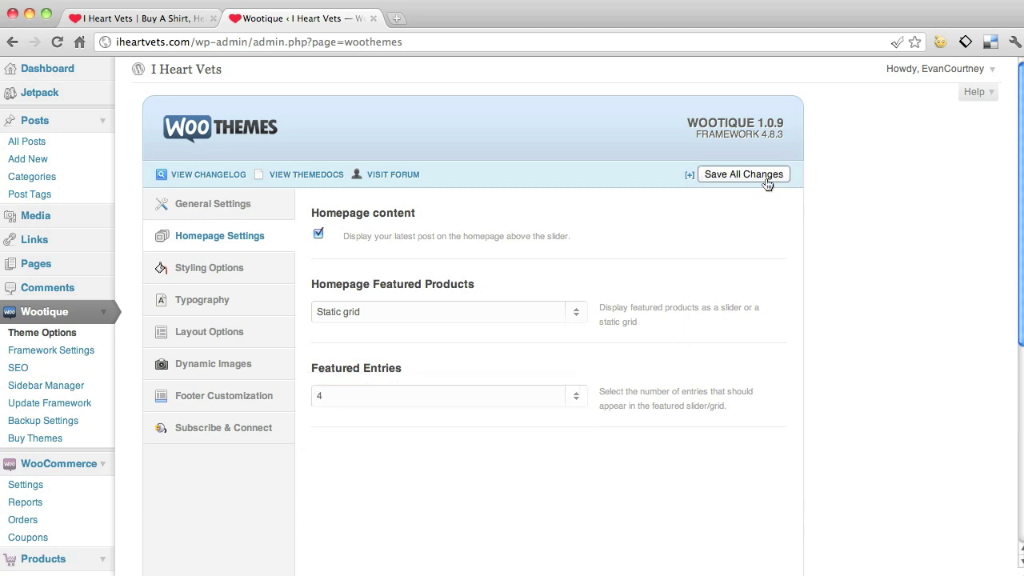
# Open the Styling Options and compare the menu/footer opacity and container shadow settings with the live homepage's menu and footer
pyautogui.click(244, 280)
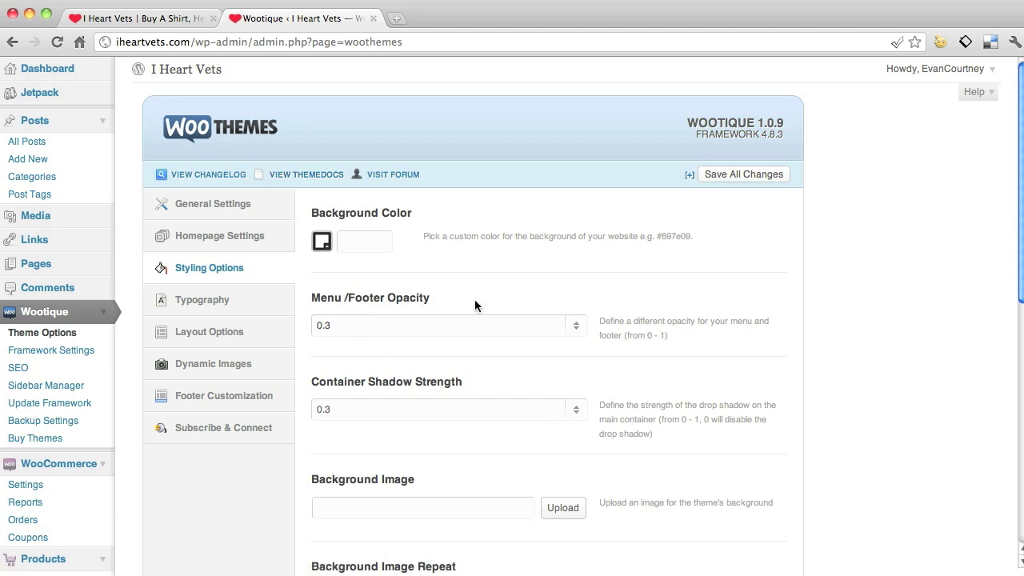
pyautogui.click(156, 19)
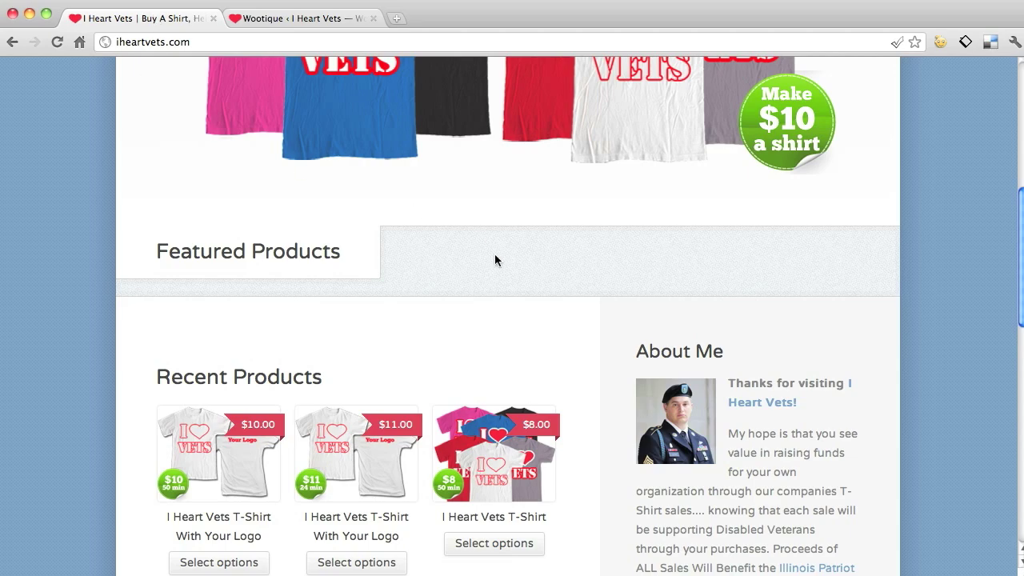
pyautogui.scroll(-10, 496, 258)
pyautogui.scroll(-2, 400, 292)
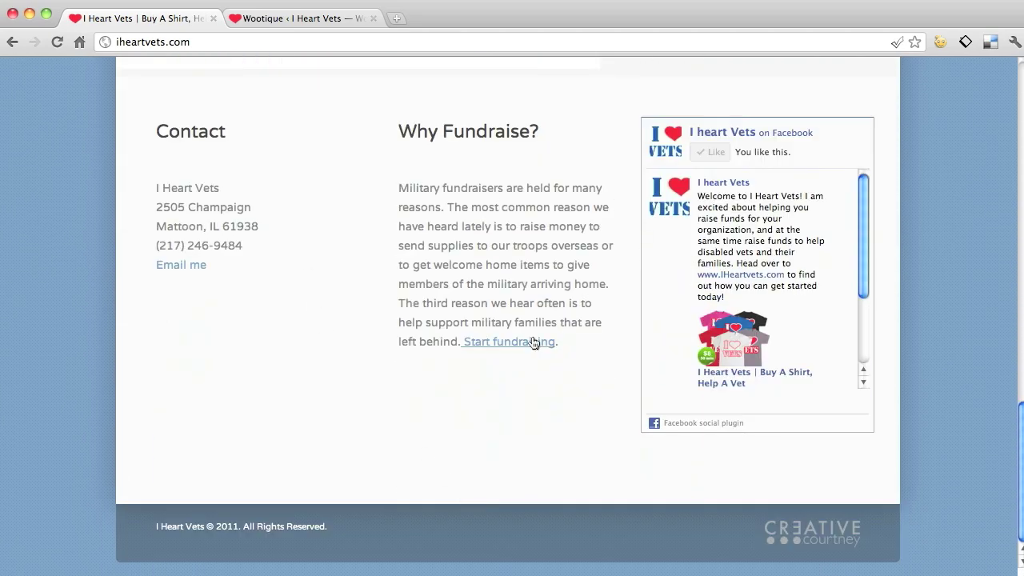
pyautogui.scroll(12, 532, 340)
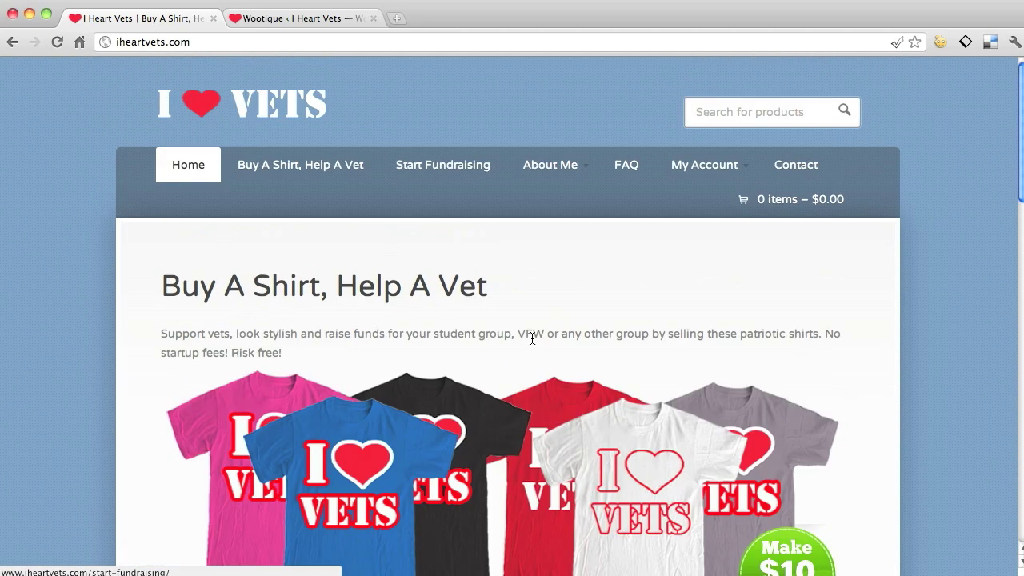
# Review the Styling Options for background image, repeat, position and attachment, plus the link and link hover colors
pyautogui.click(308, 22)
pyautogui.scroll(-3, 616, 372)
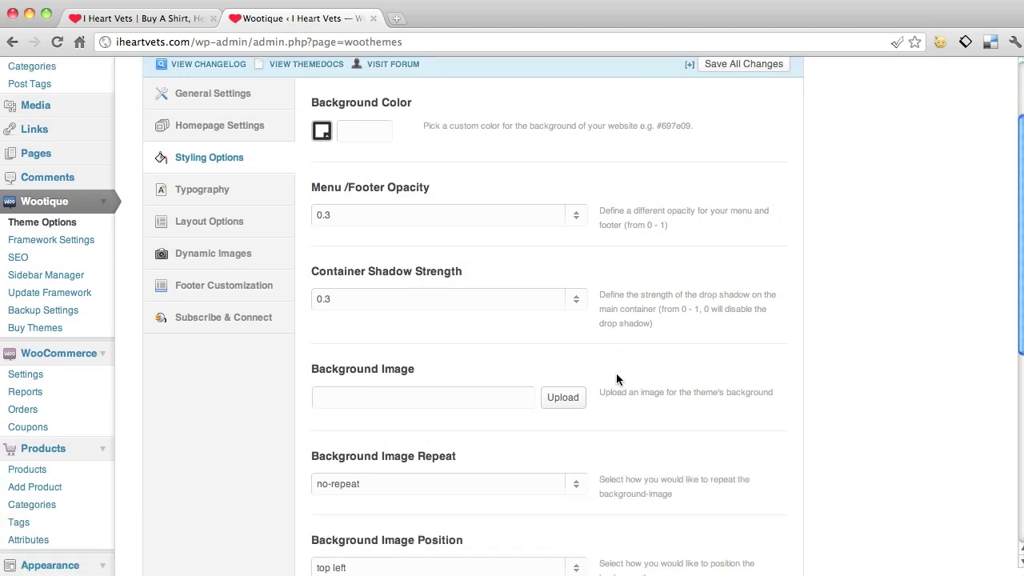
pyautogui.scroll(-1, 616, 379)
pyautogui.scroll(-7, 729, 293)
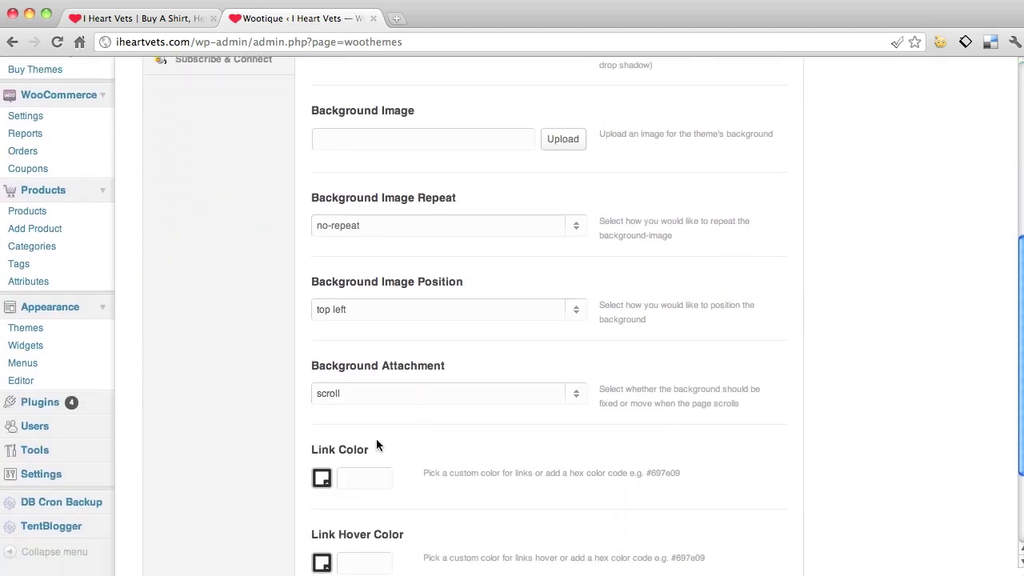
pyautogui.scroll(-4, 376, 440)
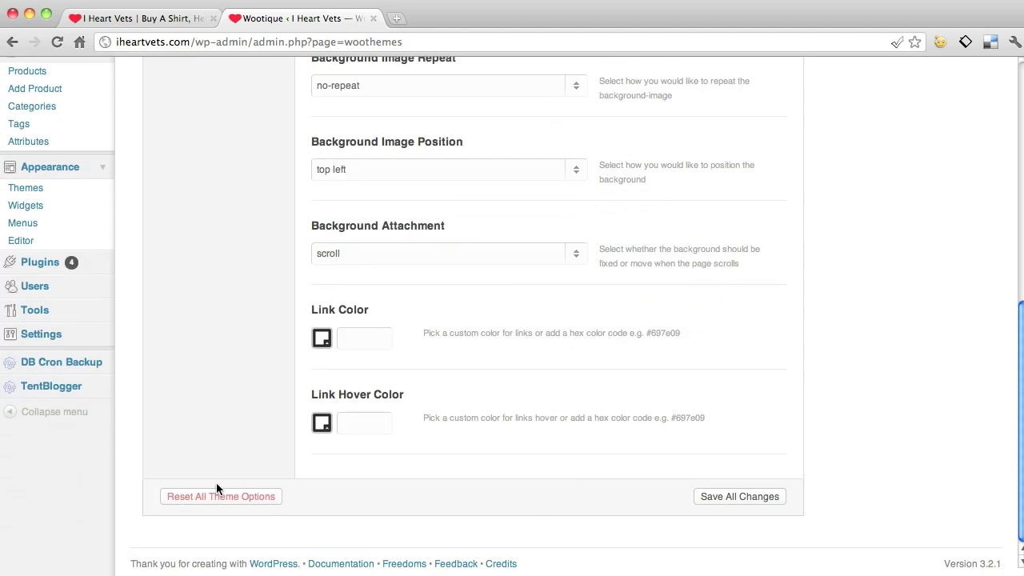
# Inspect the background and link styling on the live homepage down to the About Me sidebar, and return to the theme options
pyautogui.click(148, 11)
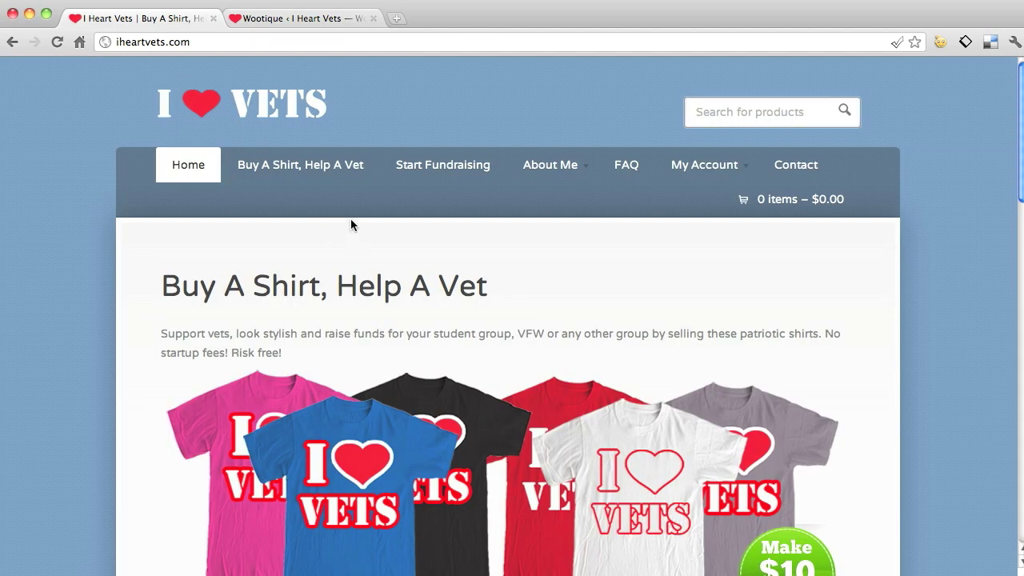
pyautogui.scroll(-5, 403, 389)
pyautogui.scroll(-2, 403, 389)
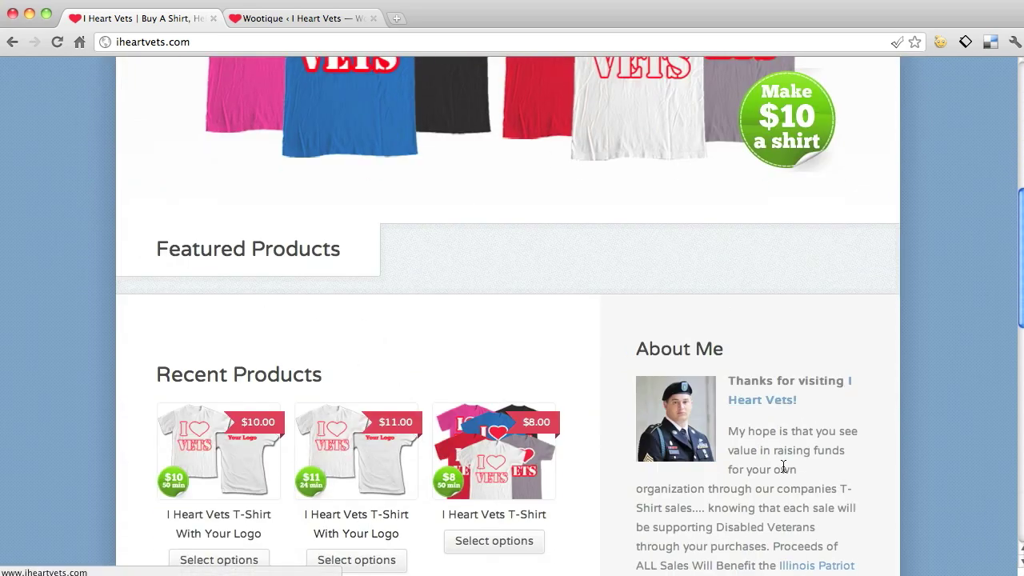
pyautogui.click(364, 17)
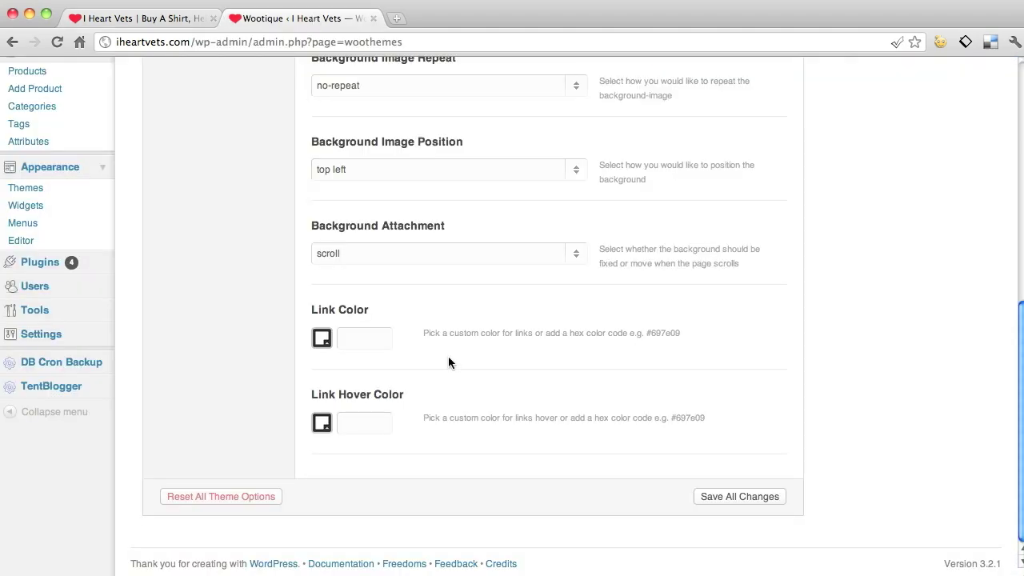
# Open the Typography settings and review the font options for general text, navigation, post titles and post meta
pyautogui.scroll(10, 387, 364)
pyautogui.scroll(-1, 387, 357)
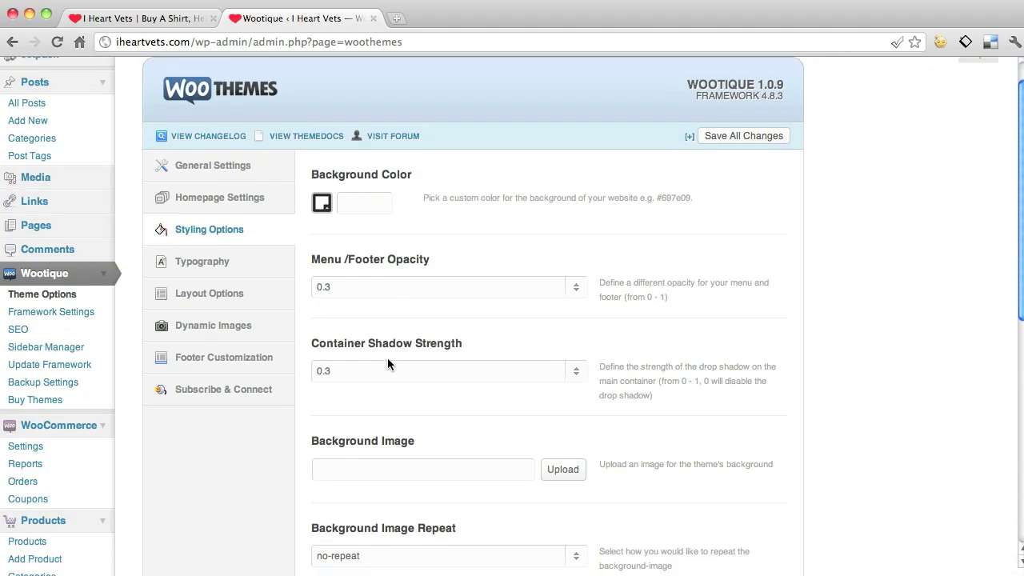
pyautogui.click(229, 250)
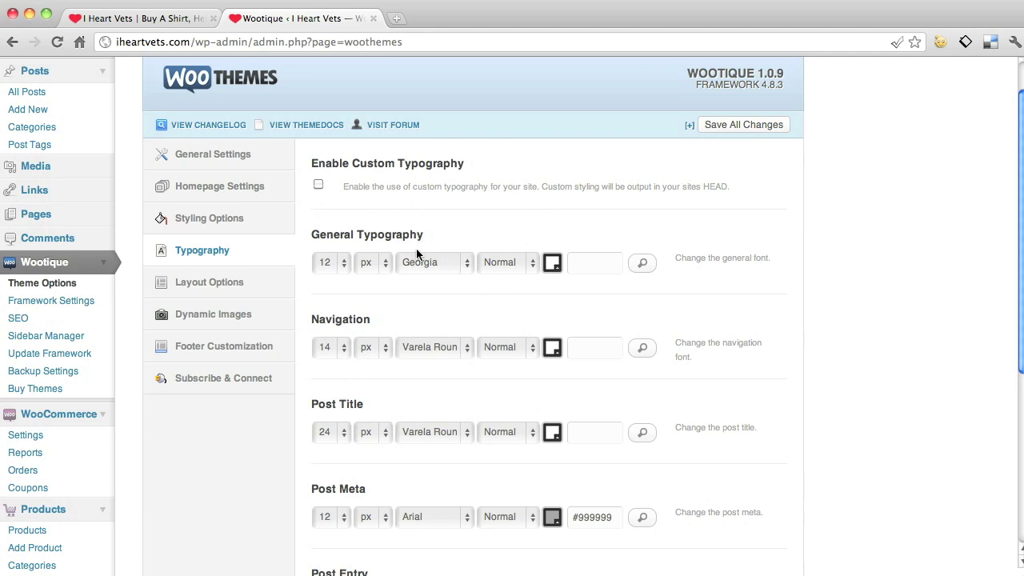
pyautogui.scroll(-5, 427, 320)
pyautogui.scroll(6, 427, 320)
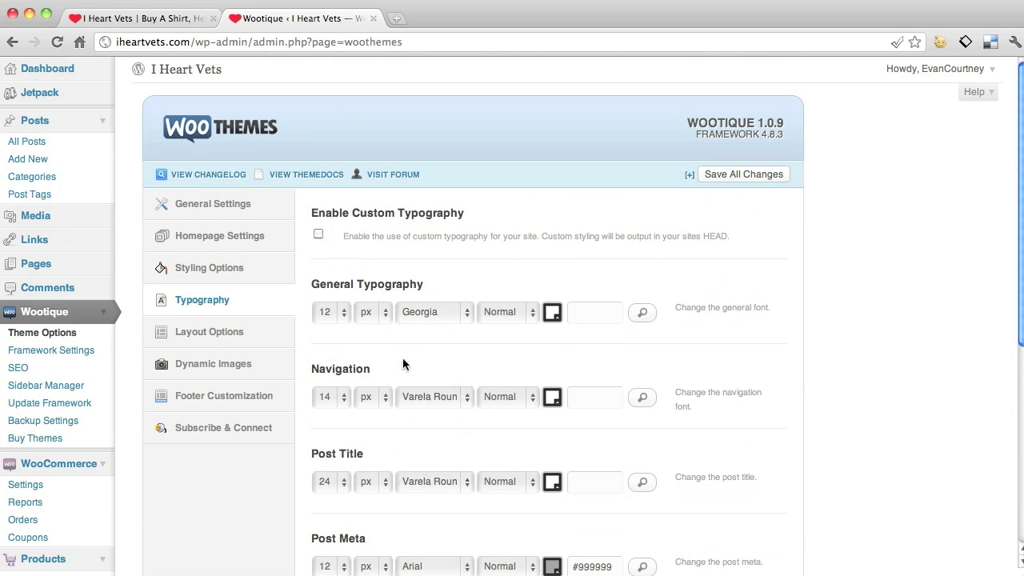
# Open the Layout Options and compare the Main Layout choice with the sidebar placement on the reloaded live homepage
pyautogui.click(240, 338)
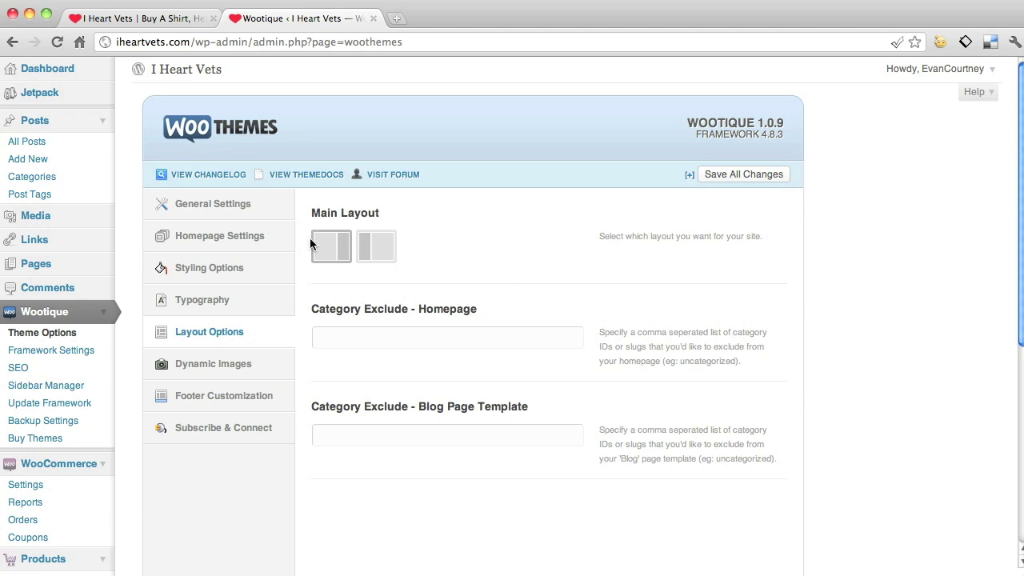
pyautogui.click(148, 21)
pyautogui.scroll(1, 484, 348)
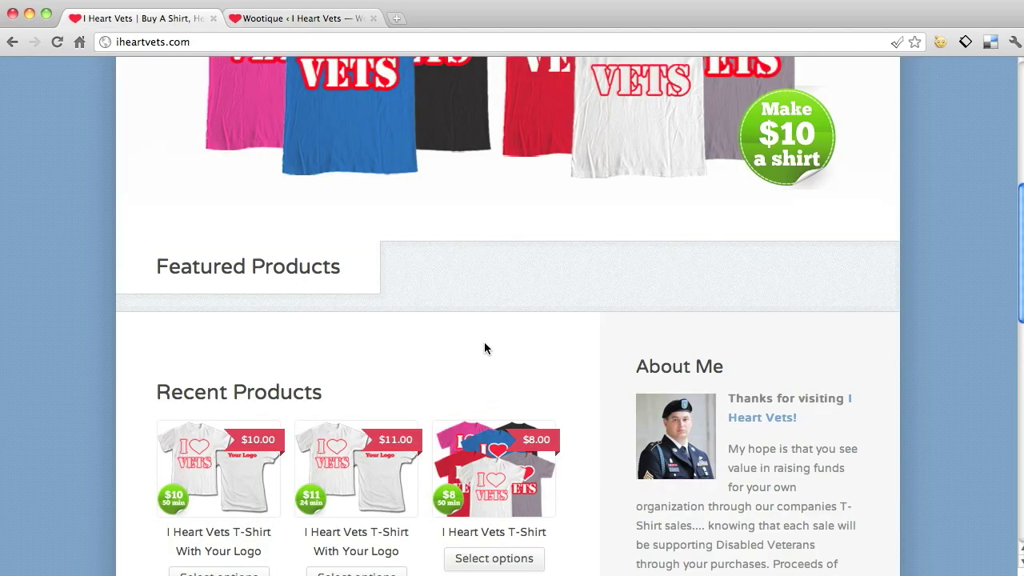
pyautogui.press('super+r')
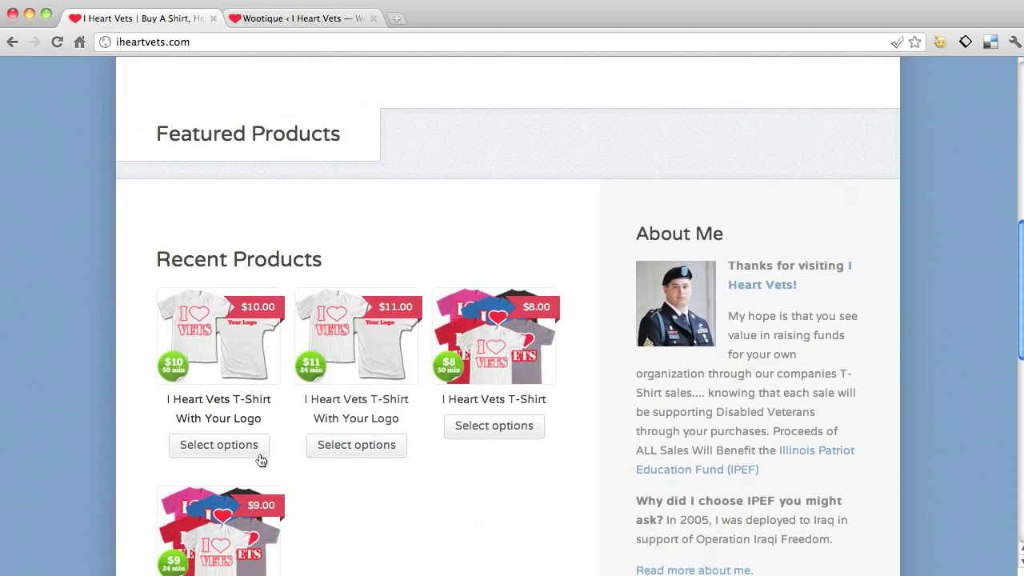
pyautogui.click(305, 25)
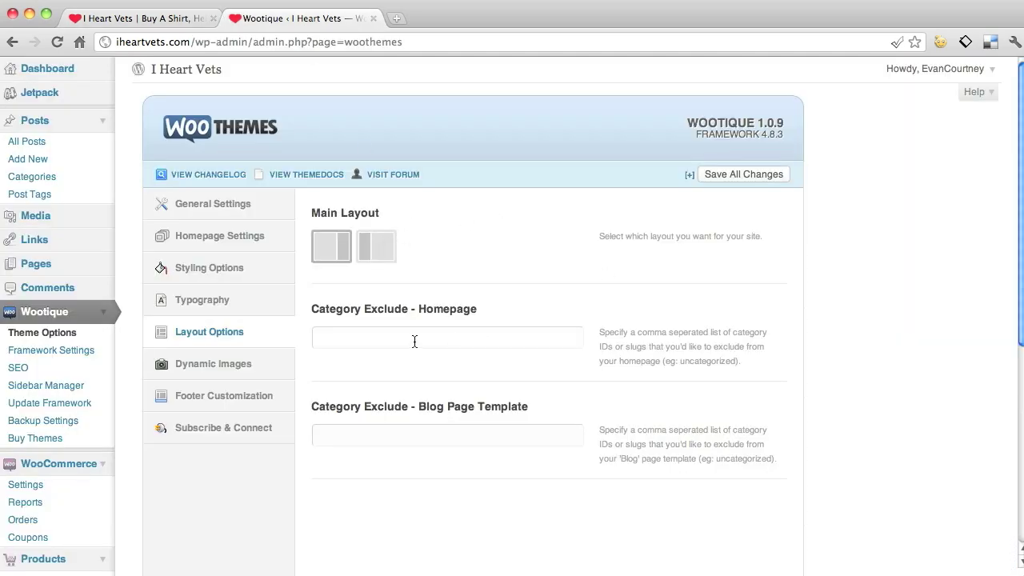
# Open the Dynamic Images settings and review the WP Post Thumbnail and image resizing options
pyautogui.click(270, 373)
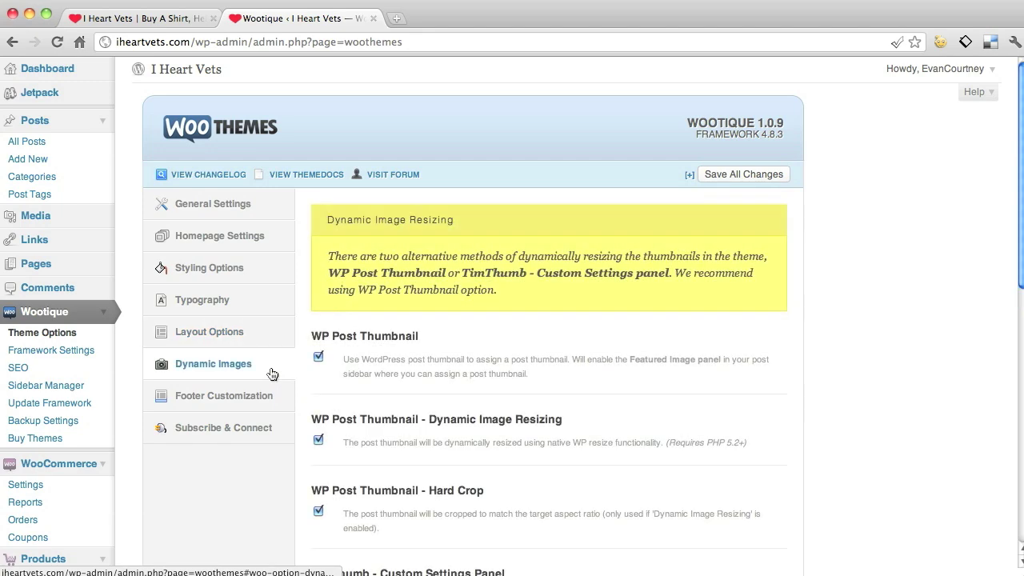
pyautogui.scroll(-4, 376, 339)
pyautogui.scroll(5, 376, 339)
# Open Footer Customization and compare the Footer Widget Areas choice with the columns at the foot of the live homepage
pyautogui.click(218, 394)
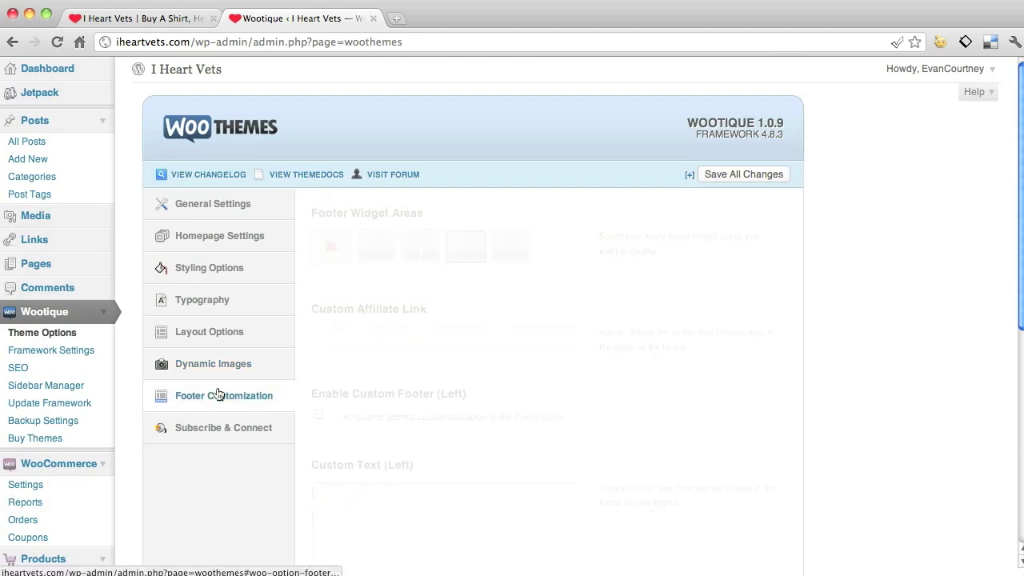
pyautogui.click(120, 19)
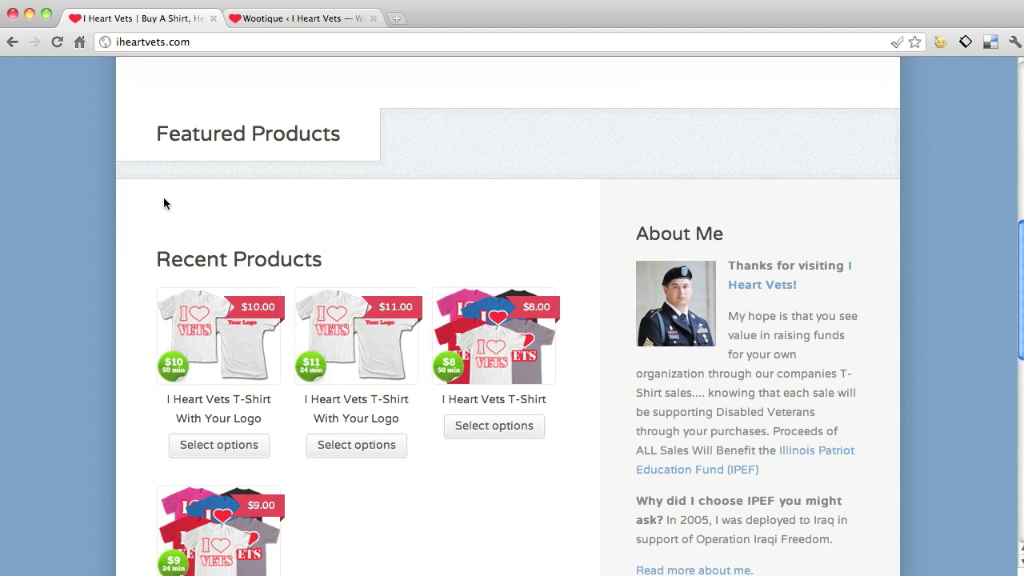
pyautogui.scroll(-10, 282, 336)
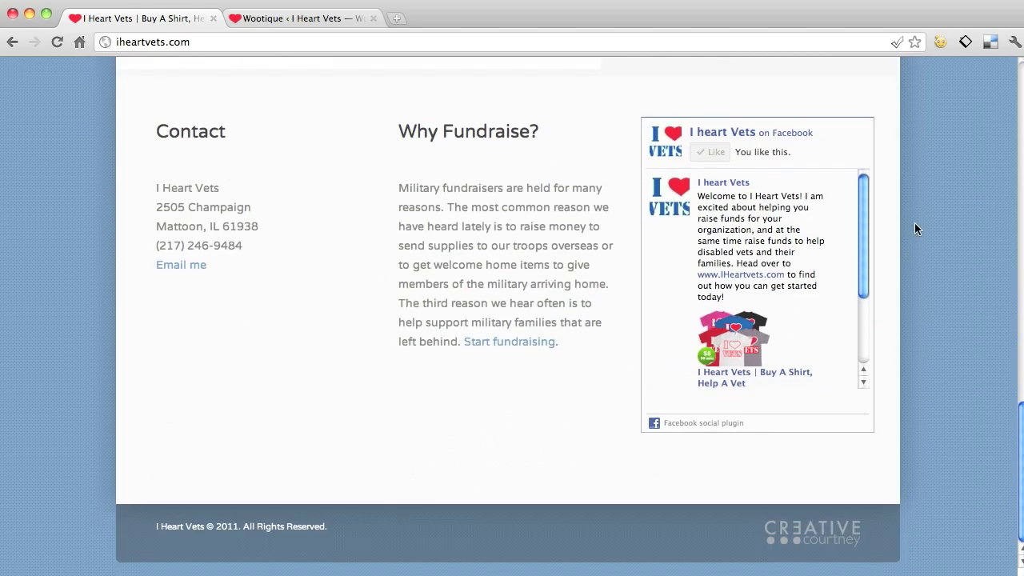
pyautogui.click(294, 19)
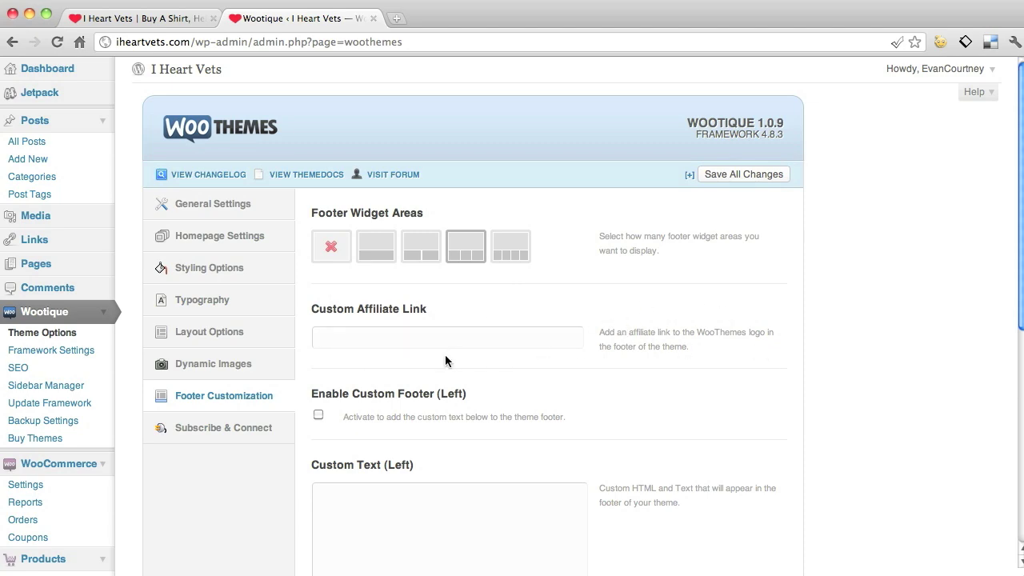
# Review the custom affiliate link and the left and right custom footer text options
pyautogui.scroll(-4, 649, 315)
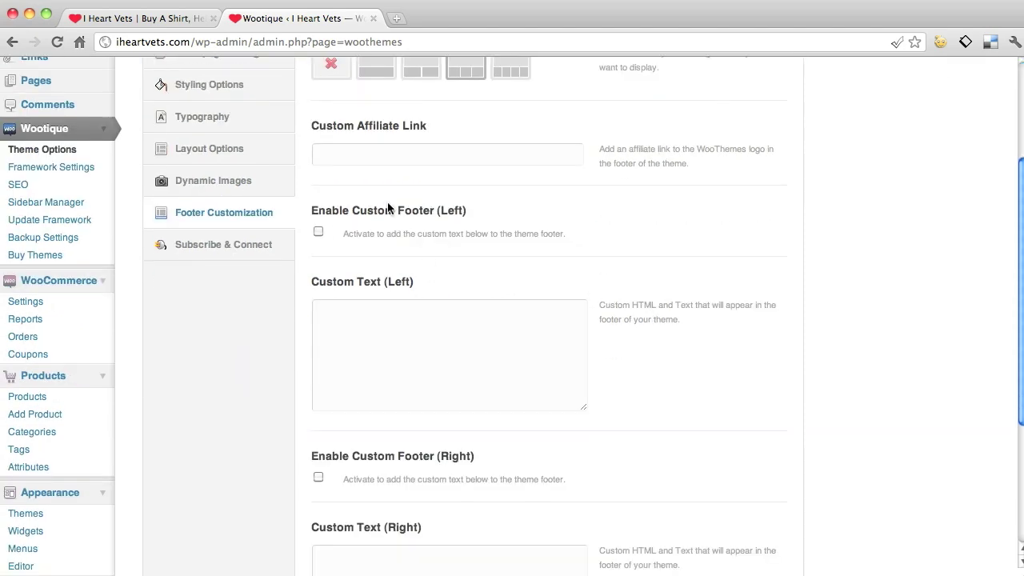
pyautogui.scroll(-3, 573, 333)
pyautogui.scroll(-3, 573, 334)
pyautogui.scroll(8, 571, 333)
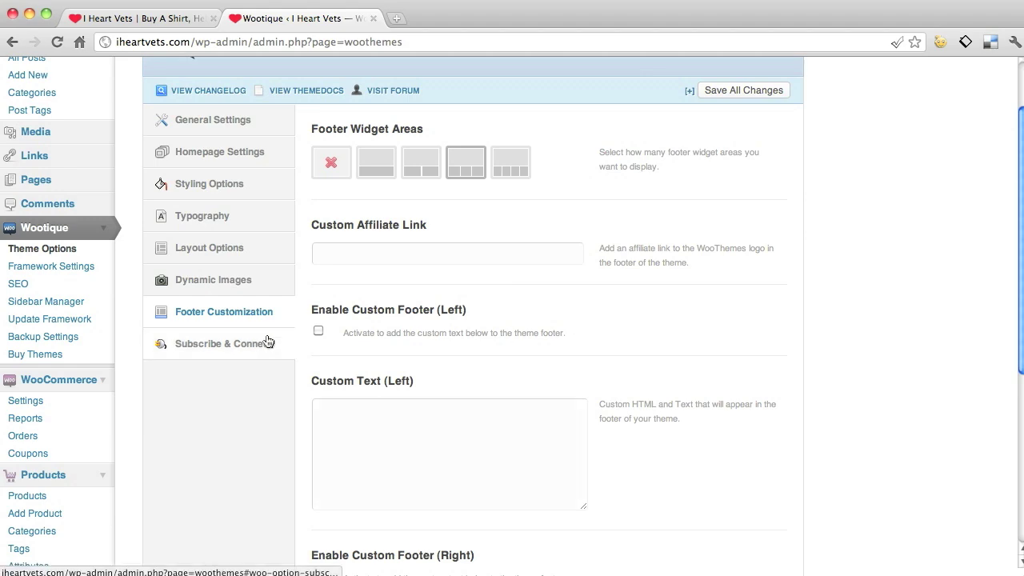
# Open the Subscribe & Connect settings and review the e-mail subscription, RSS, social network URL and related posts options
pyautogui.click(229, 354)
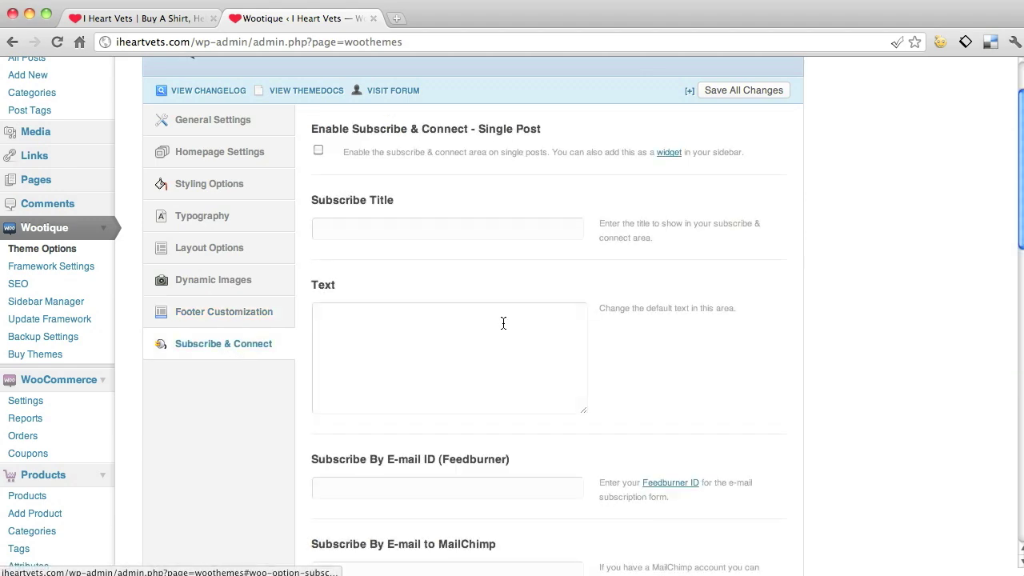
pyautogui.scroll(-8, 571, 424)
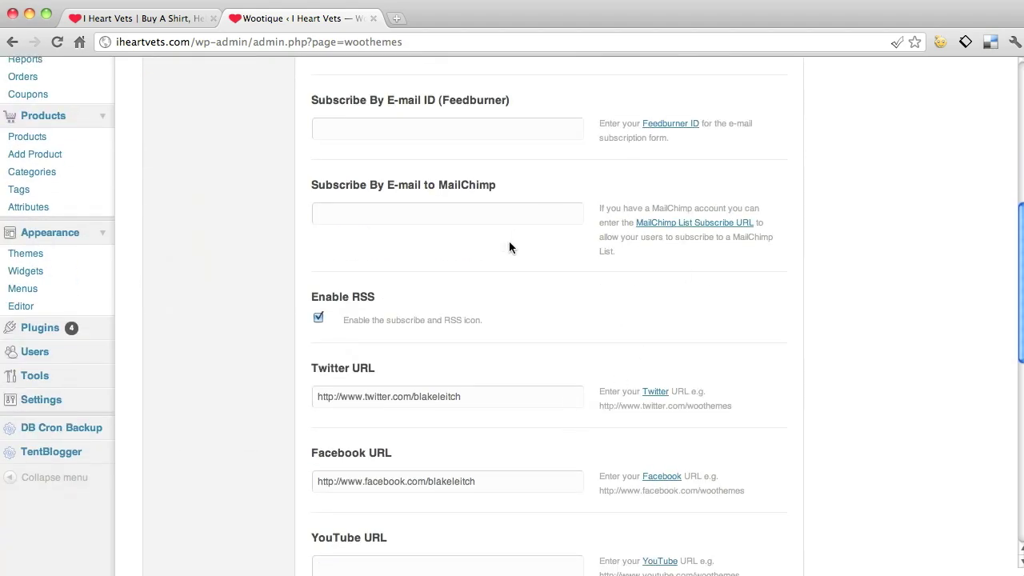
pyautogui.scroll(-12, 531, 248)
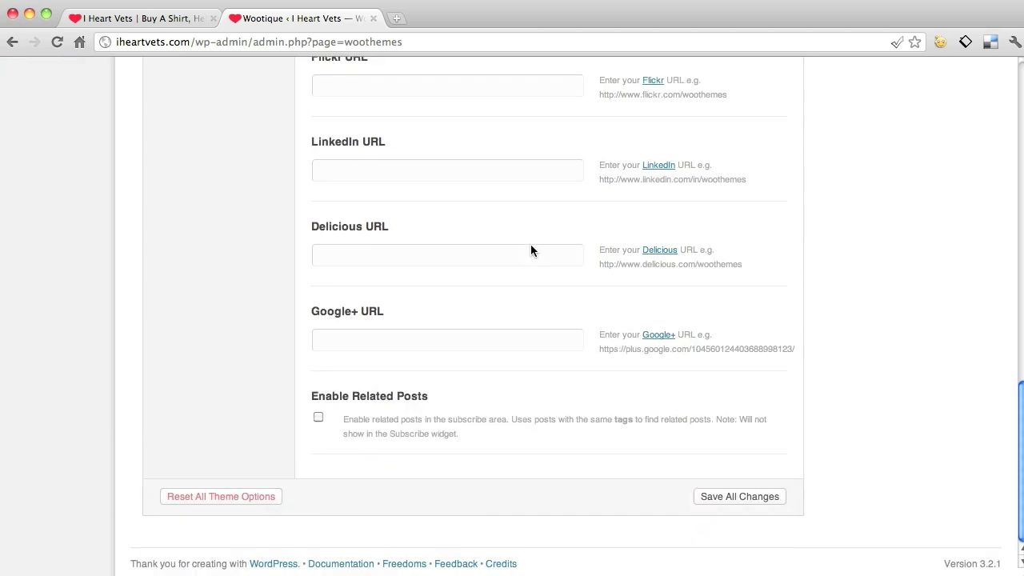
pyautogui.scroll(20, 531, 248)
pyautogui.scroll(-10, 531, 244)
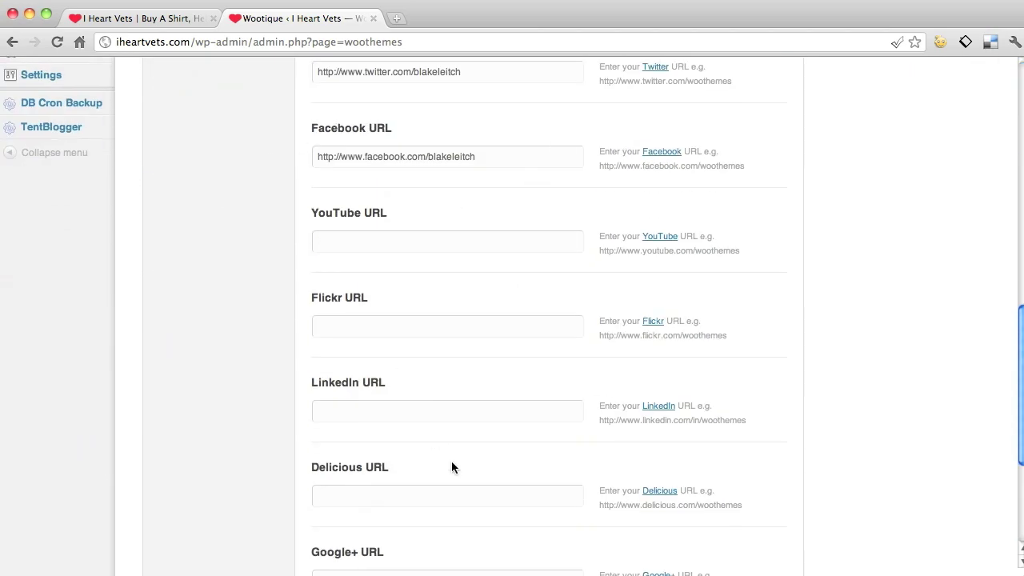
pyautogui.scroll(3, 451, 461)
pyautogui.scroll(7, 452, 461)
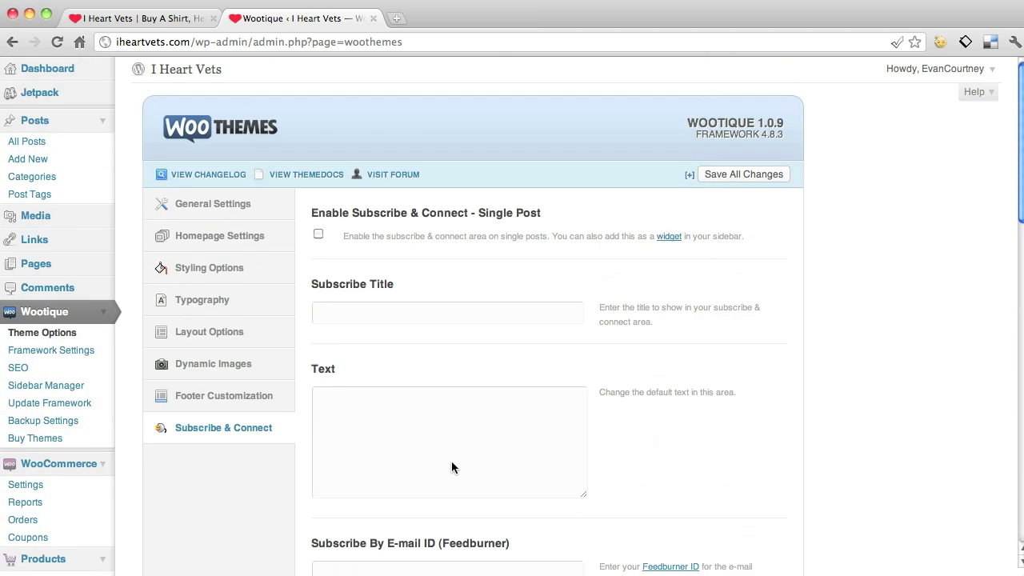
# Save all theme option changes and reload the live homepage
pyautogui.click(747, 176)
pyautogui.click(181, 21)
pyautogui.press('super+r')
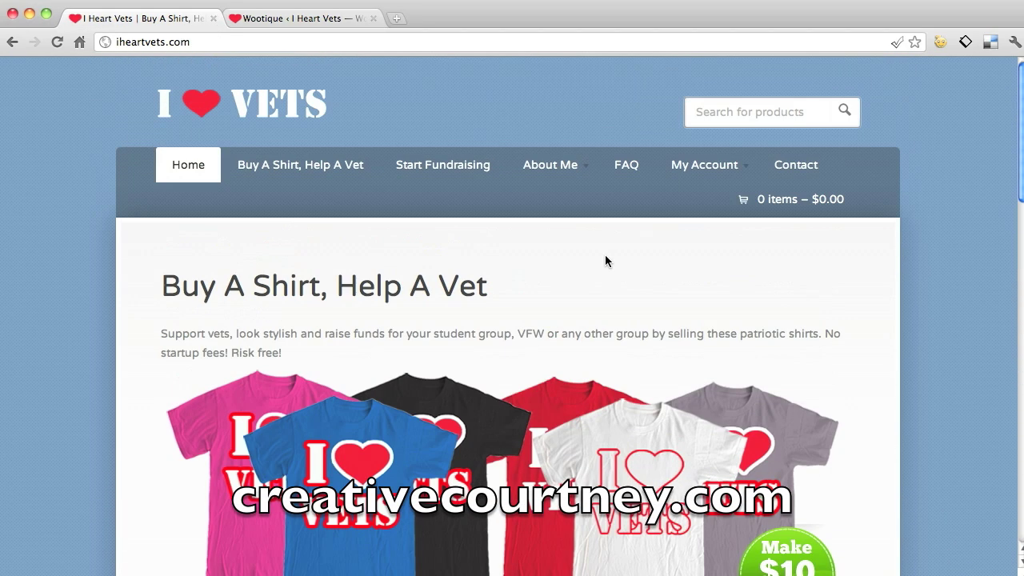